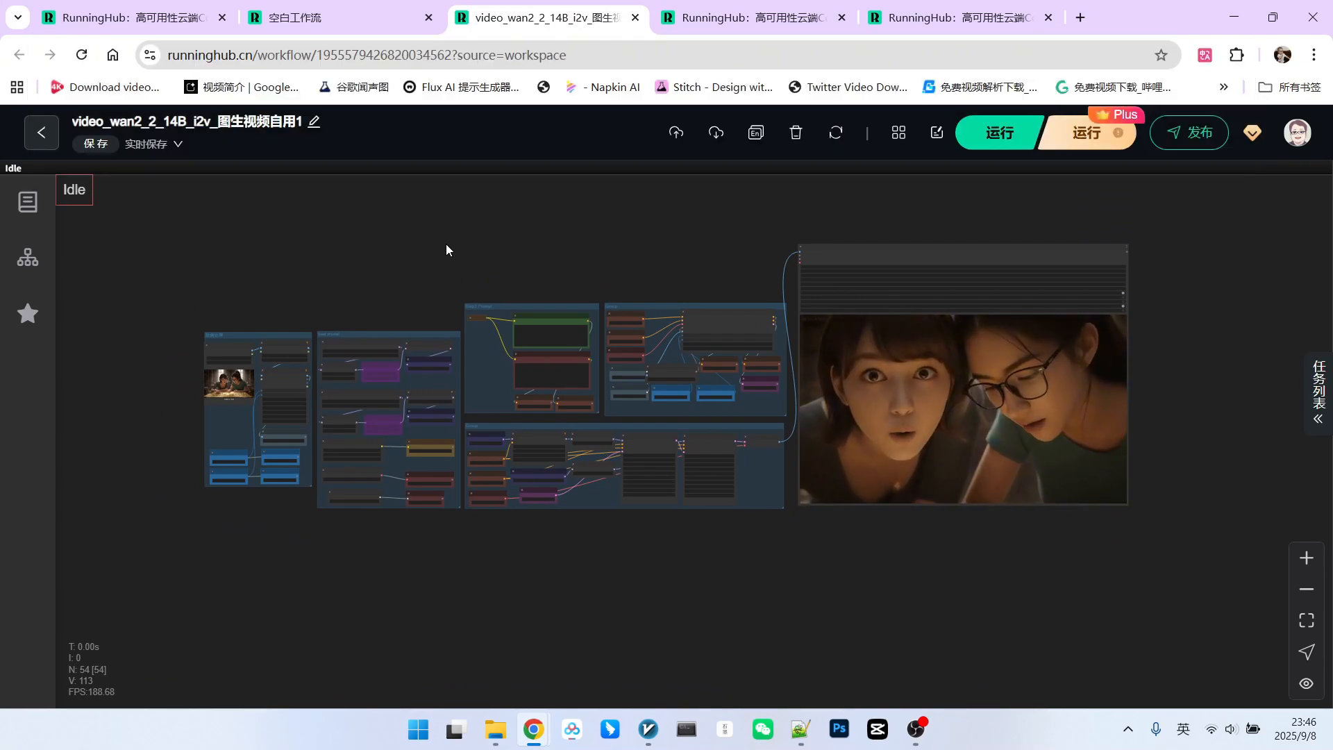
pyautogui.scroll(5, 446, 244)
pyautogui.moveTo(182, 320); pyautogui.dragTo(181, 457)
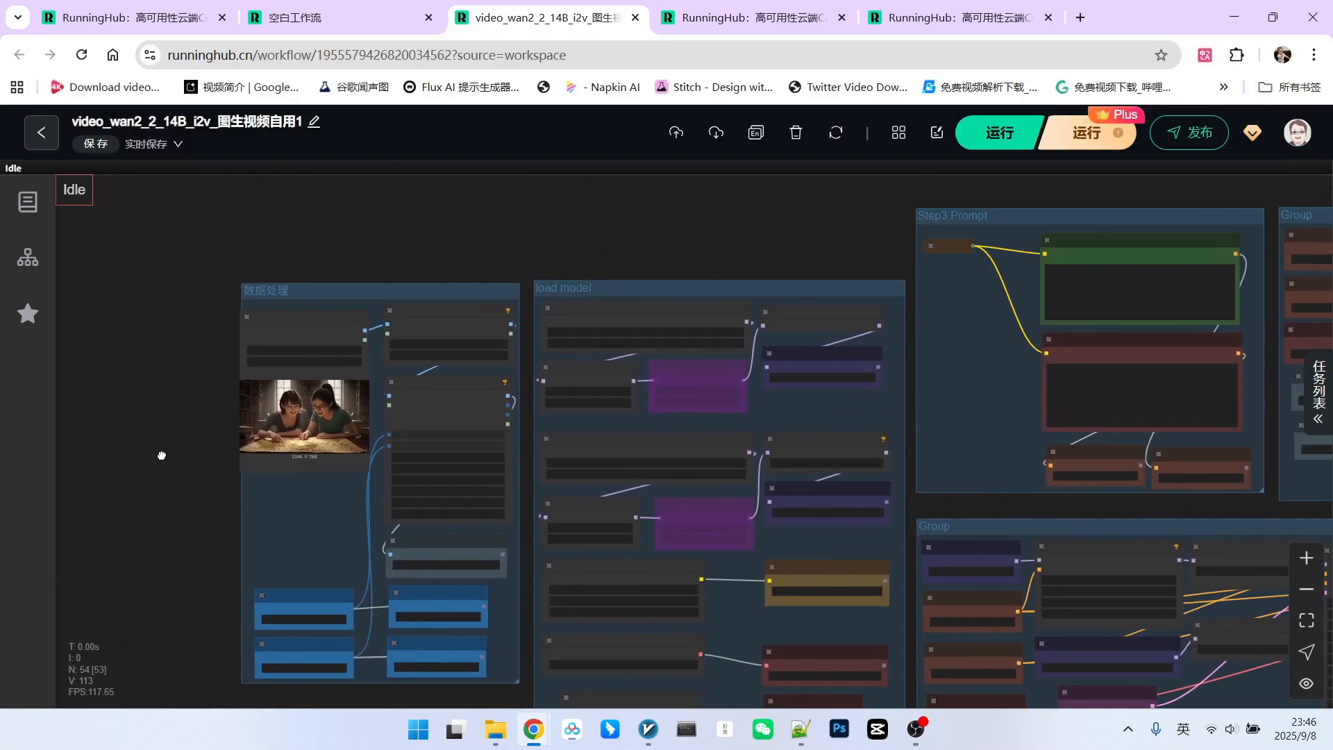
pyautogui.scroll(3, 188, 449)
pyautogui.scroll(3, 196, 432)
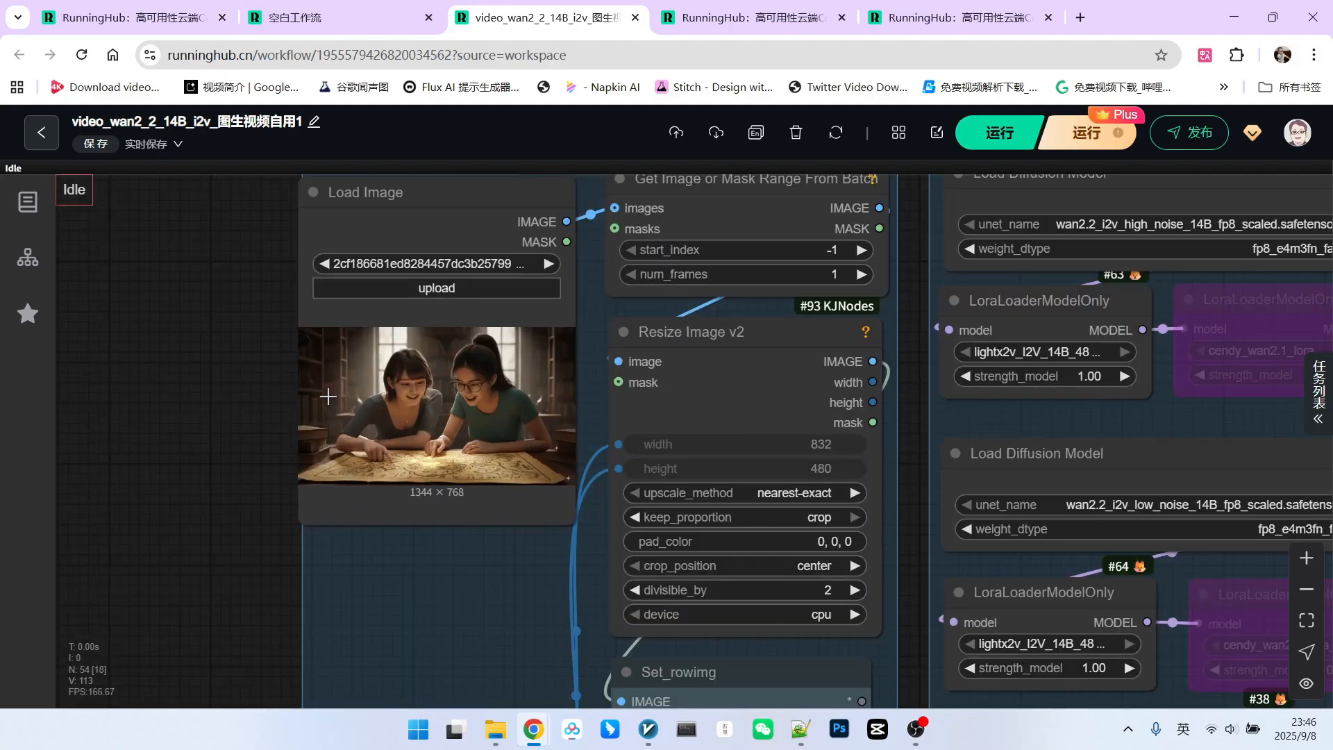
pyautogui.scroll(-3, 264, 283)
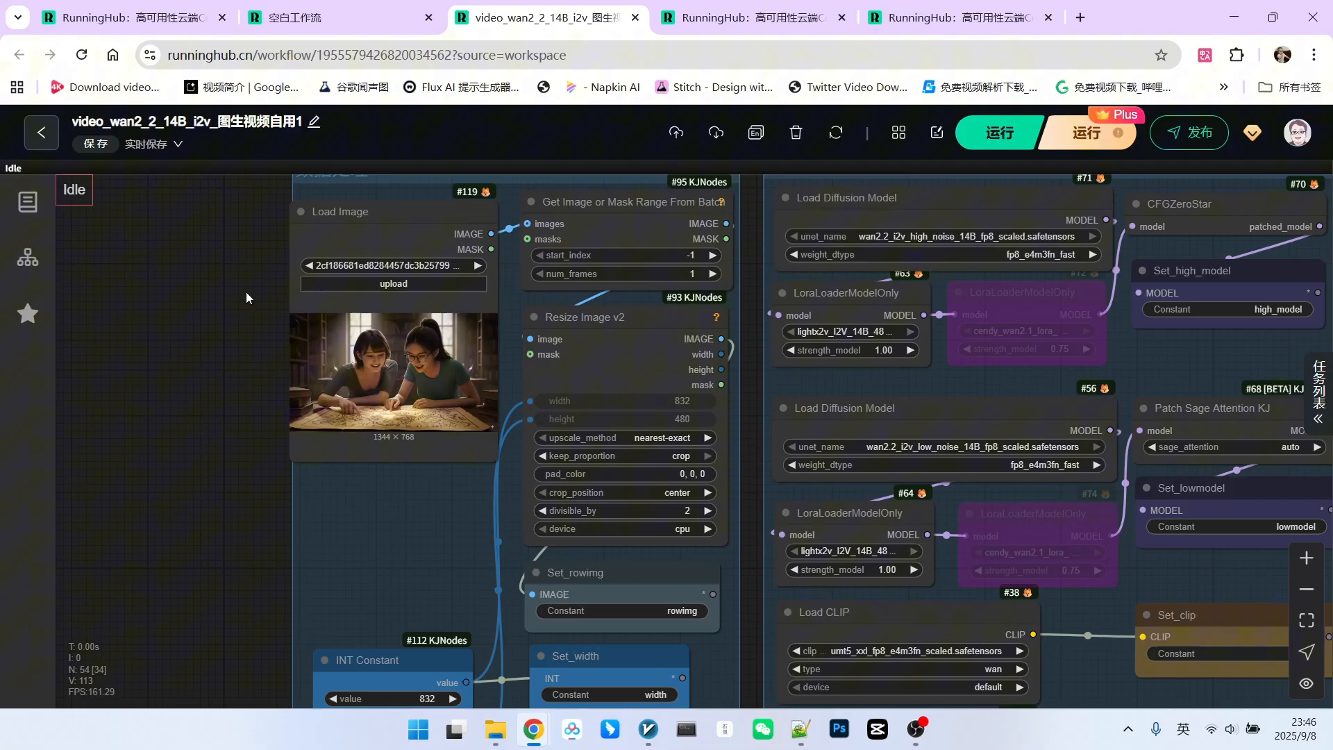
pyautogui.scroll(-3, 246, 292)
pyautogui.scroll(-3, 259, 264)
pyautogui.moveTo(259, 264); pyautogui.dragTo(277, 301)
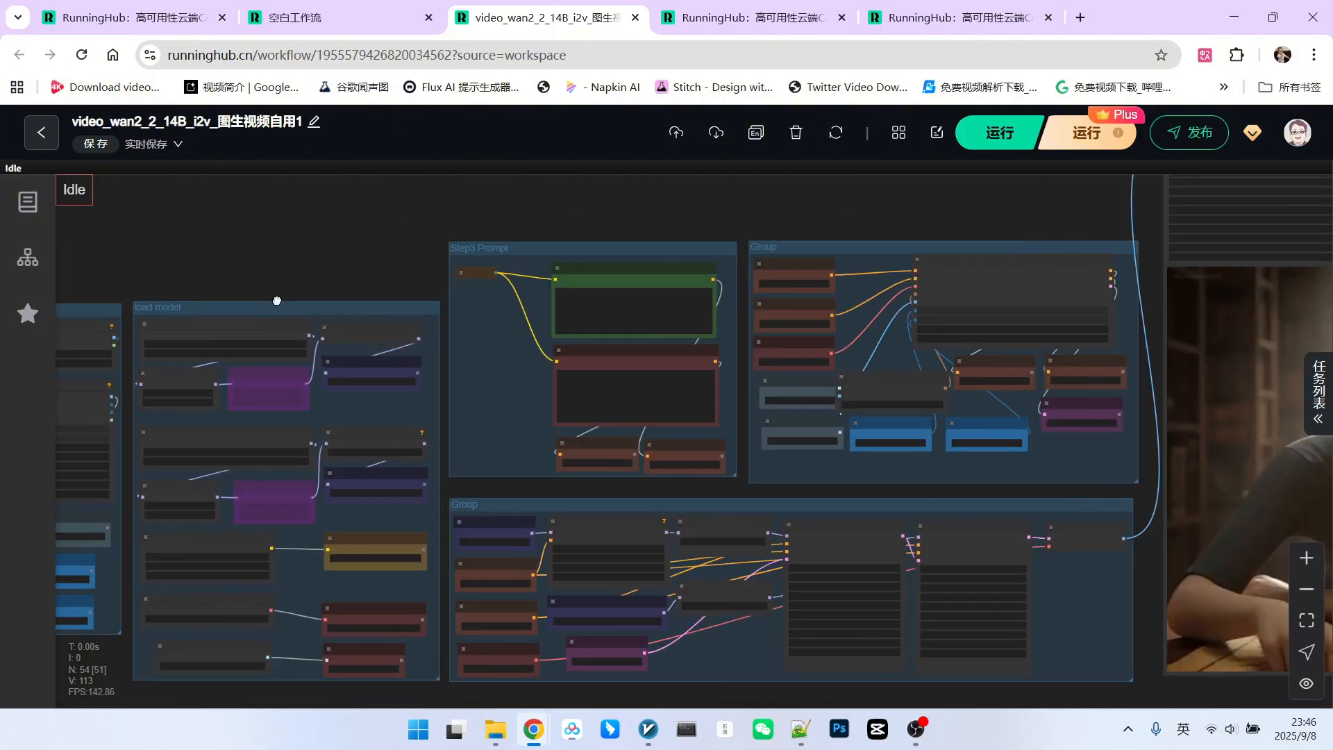
pyautogui.scroll(4, 407, 283)
pyautogui.scroll(3, 407, 283)
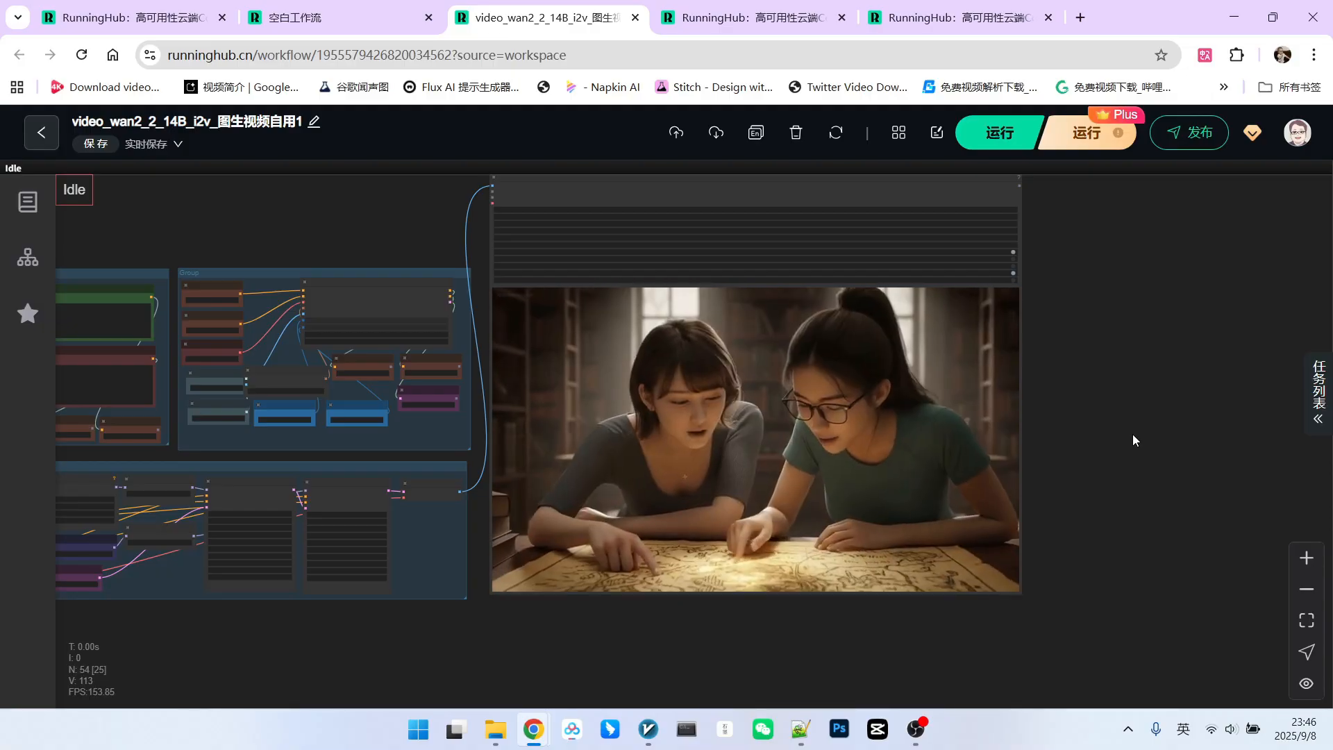
pyautogui.scroll(-2, 1101, 361)
pyautogui.scroll(-1, 551, 250)
pyautogui.scroll(6, 551, 251)
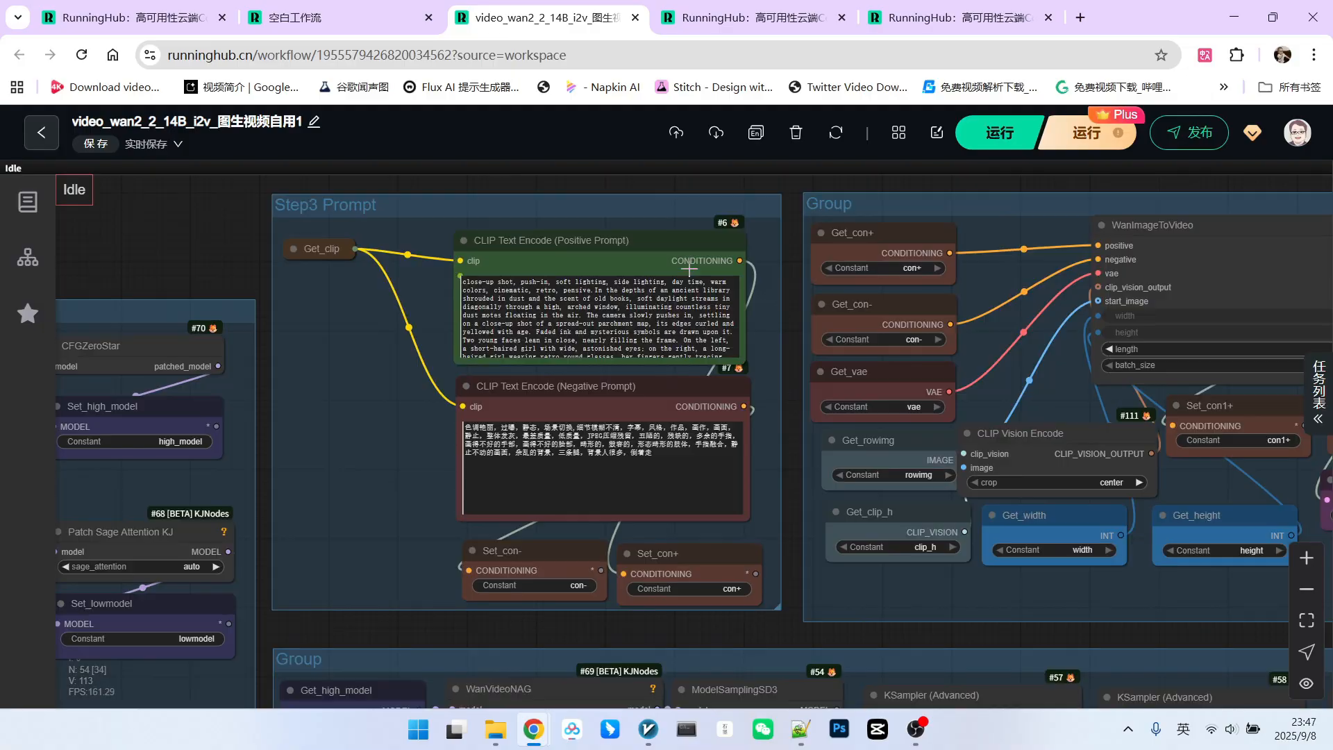
pyautogui.scroll(-3, 591, 177)
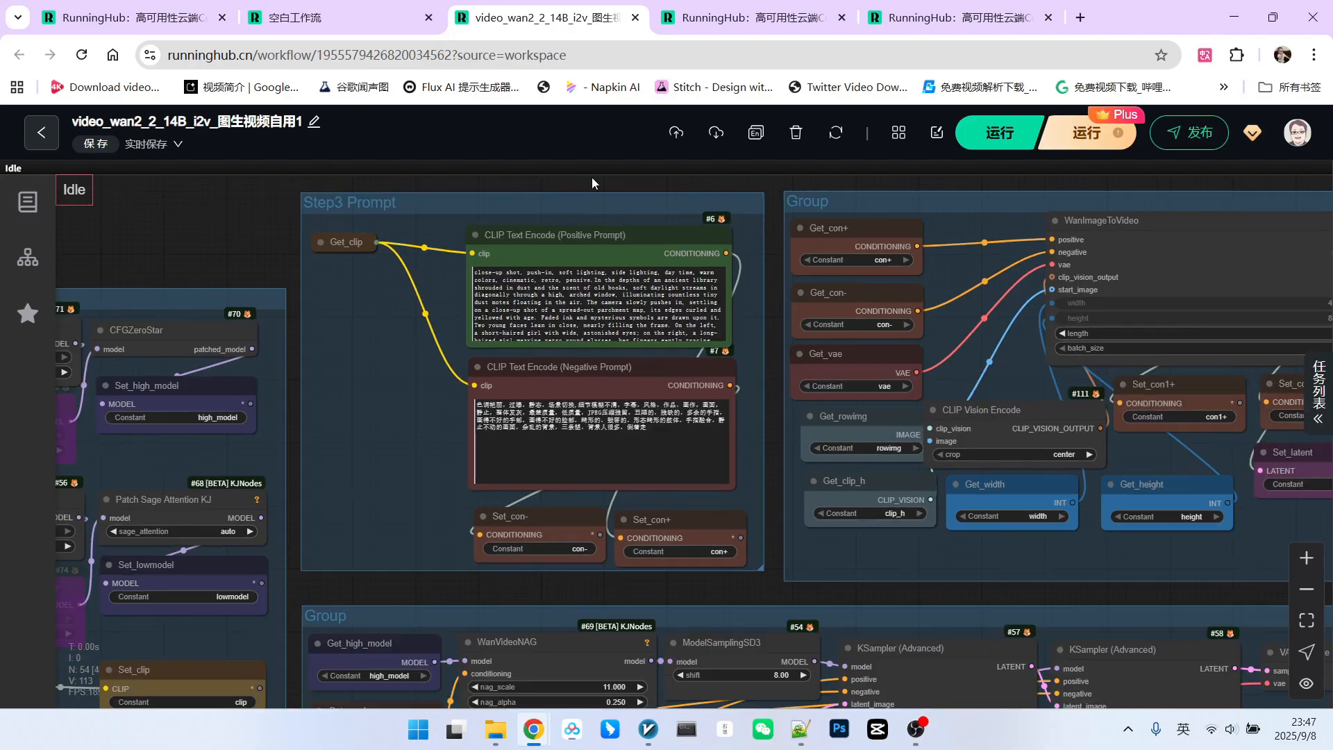
pyautogui.scroll(-4, 592, 178)
pyautogui.scroll(-2, 866, 613)
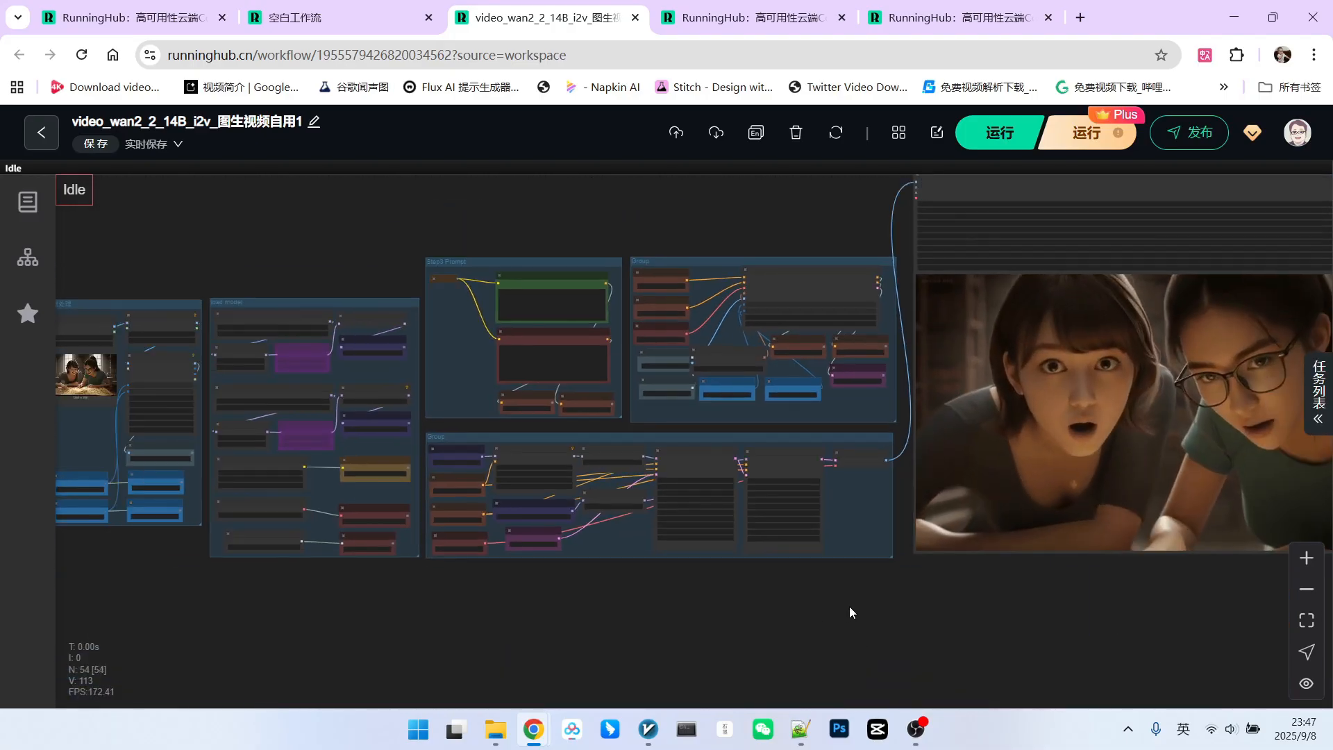
pyautogui.scroll(-1, 939, 606)
# Step: Preview the jungle scene clip full-size, play it, then close the preview
pyautogui.doubleClick(1042, 437)
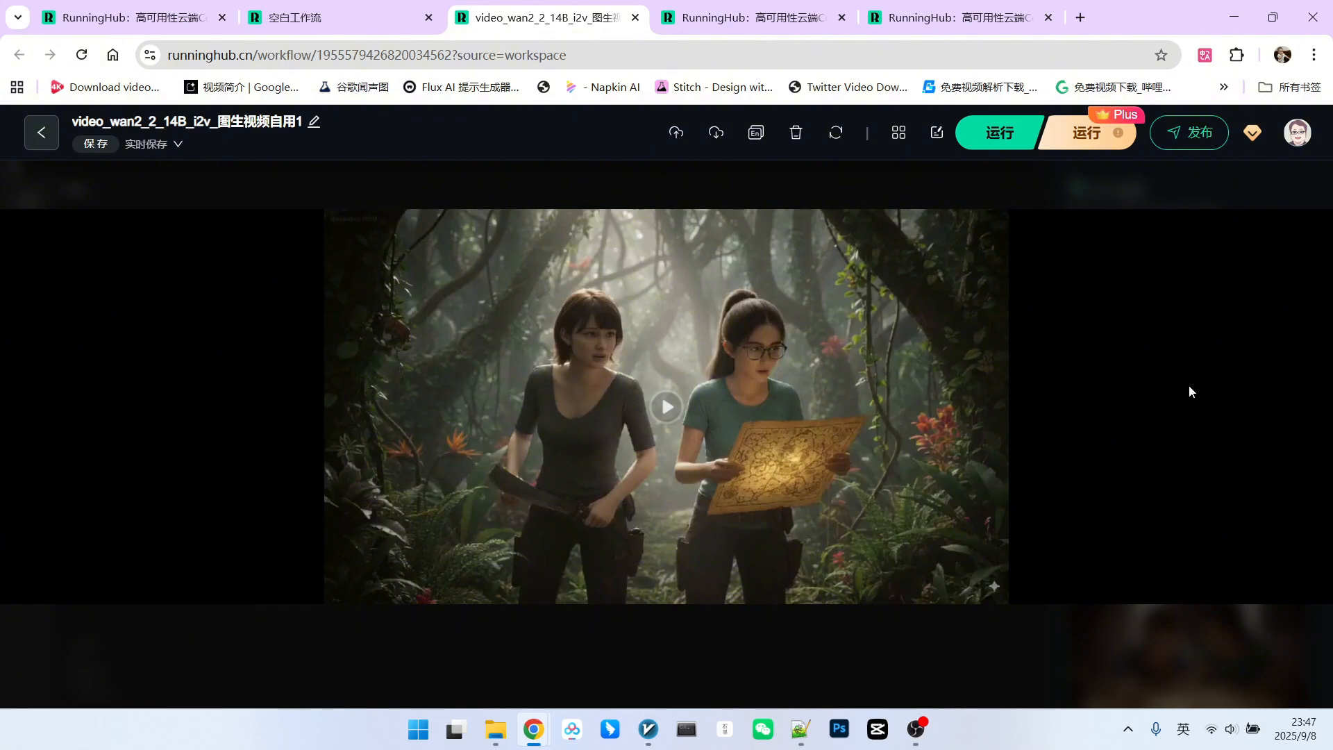
pyautogui.click(662, 409)
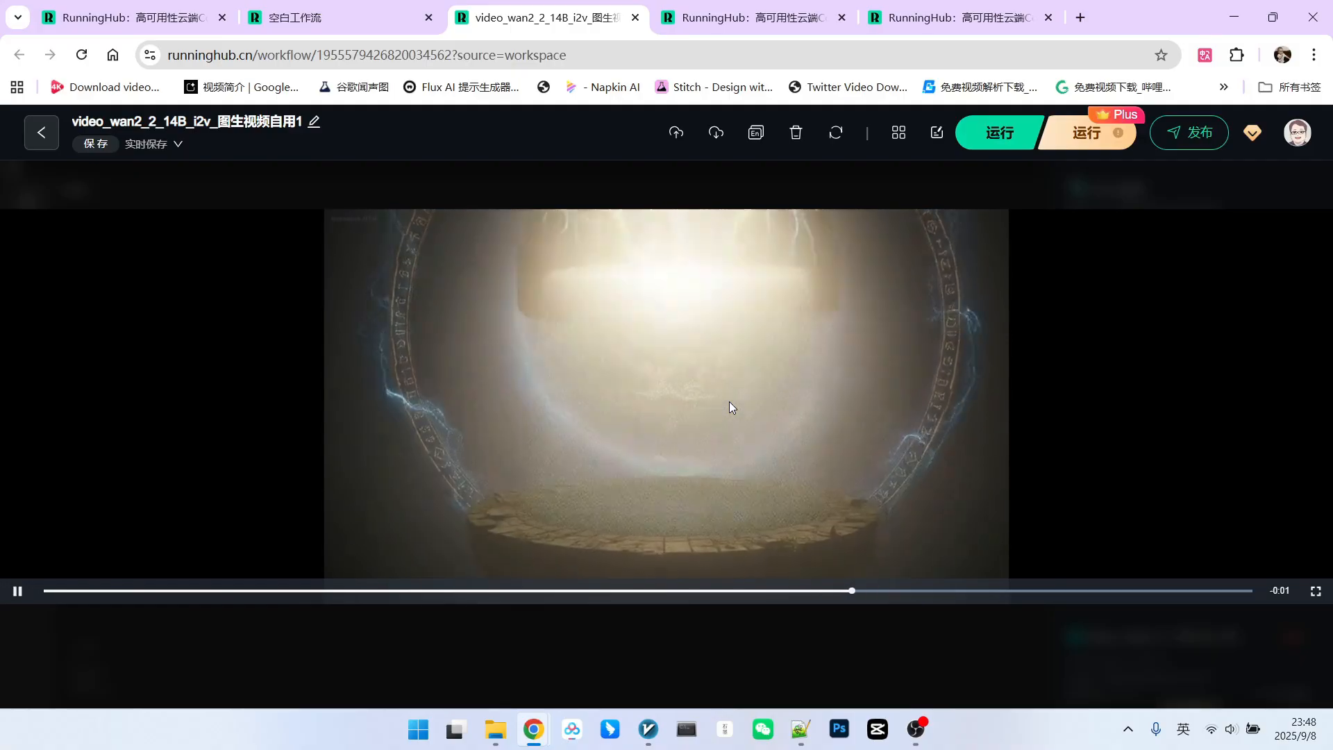
pyautogui.press('Escape')
pyautogui.scroll(-2, 644, 522)
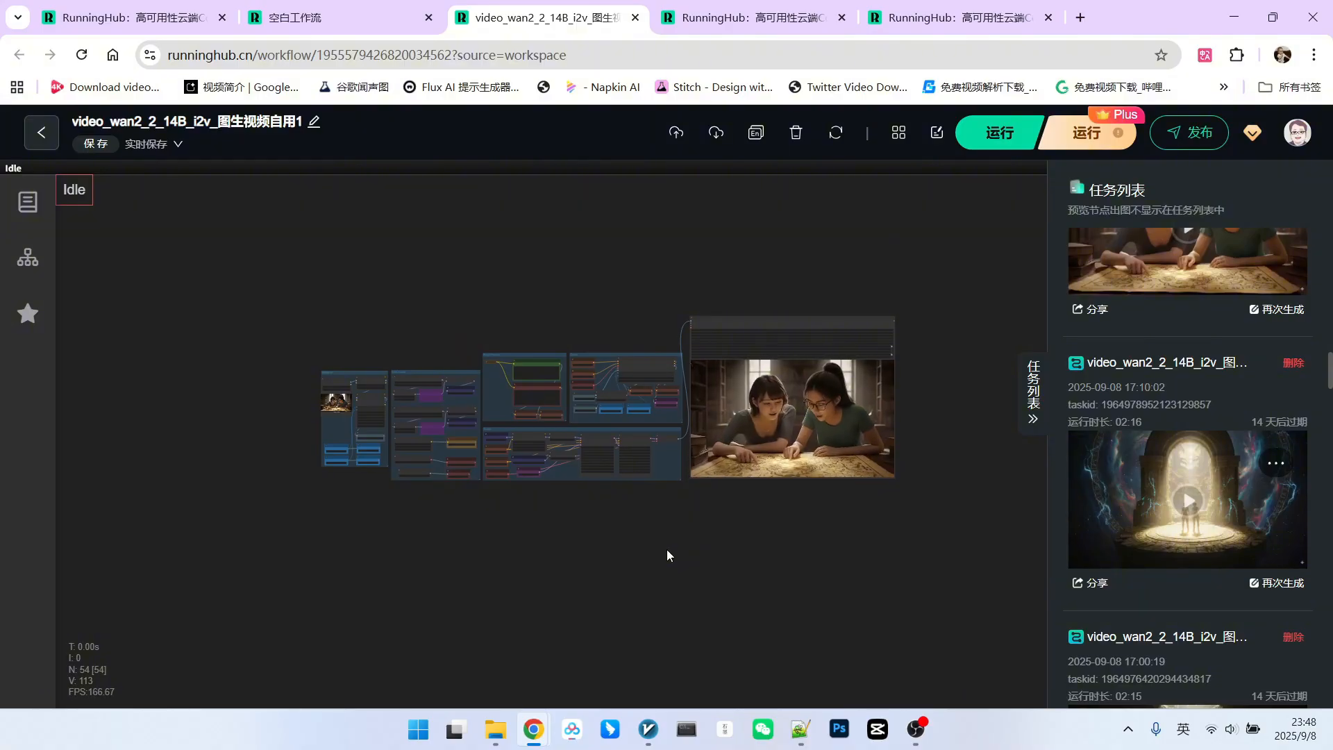
pyautogui.scroll(1, 417, 502)
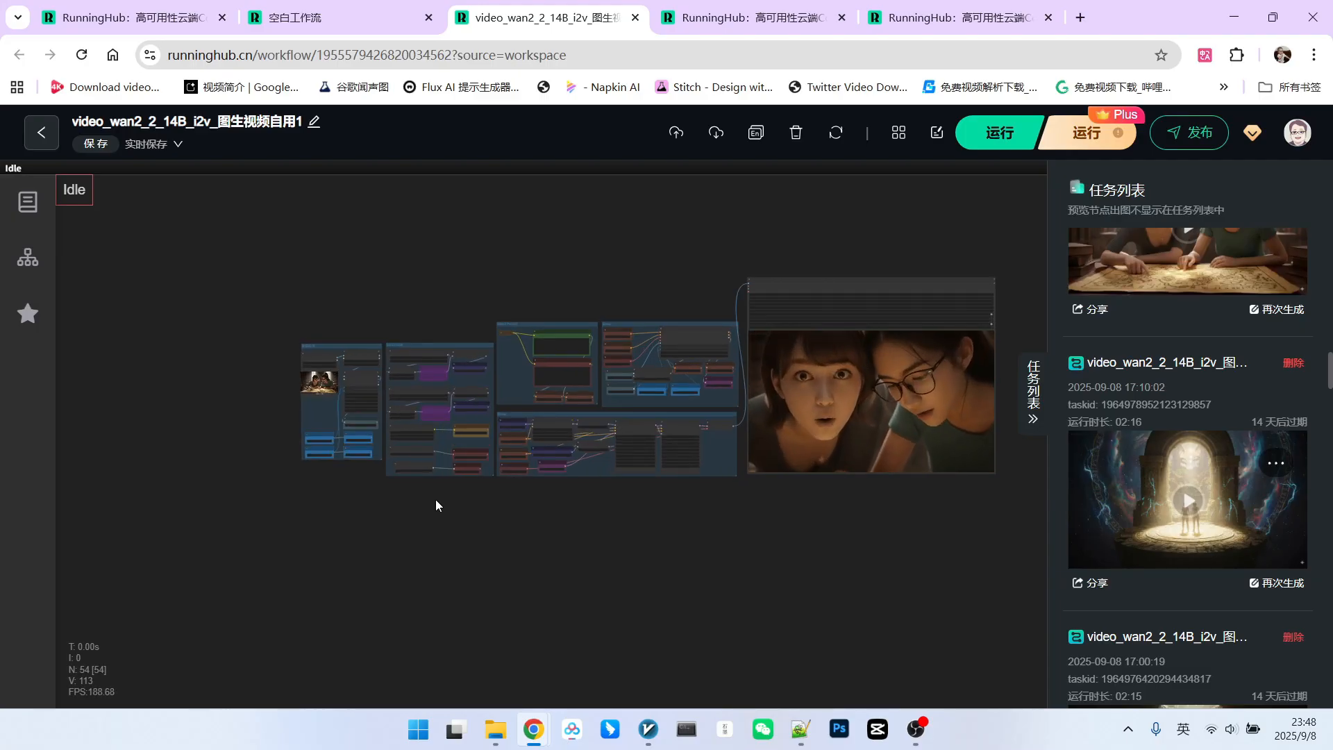
pyautogui.scroll(1, 435, 500)
pyautogui.scroll(2, 432, 500)
pyautogui.scroll(1, 426, 558)
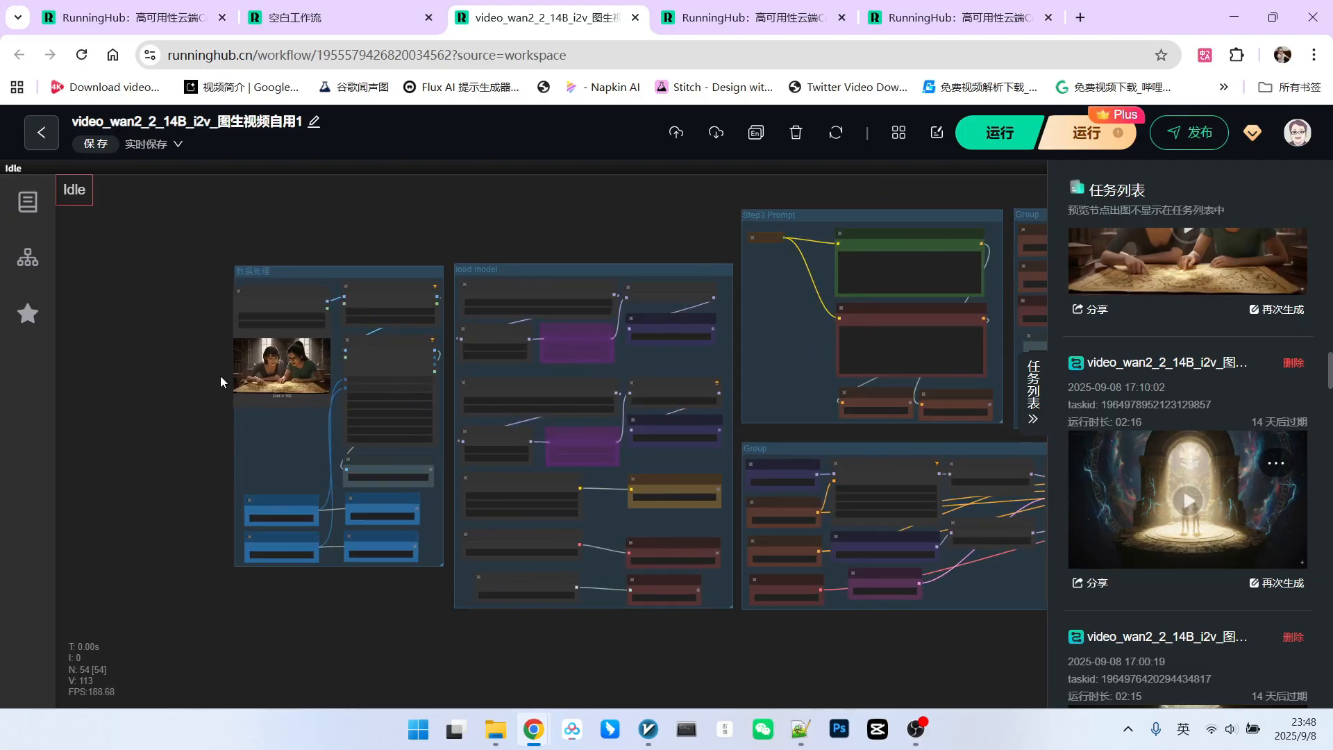
pyautogui.scroll(3, 220, 377)
pyautogui.scroll(2, 194, 461)
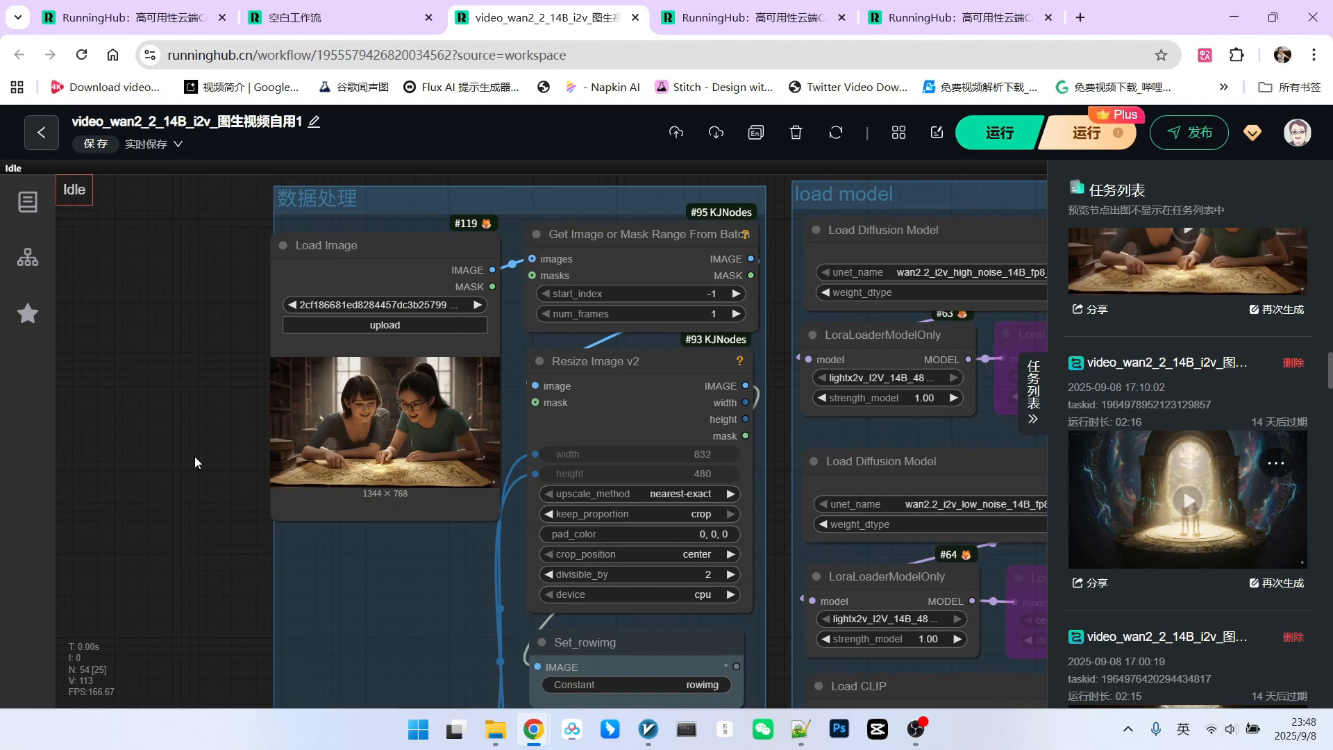
pyautogui.scroll(-5, 168, 387)
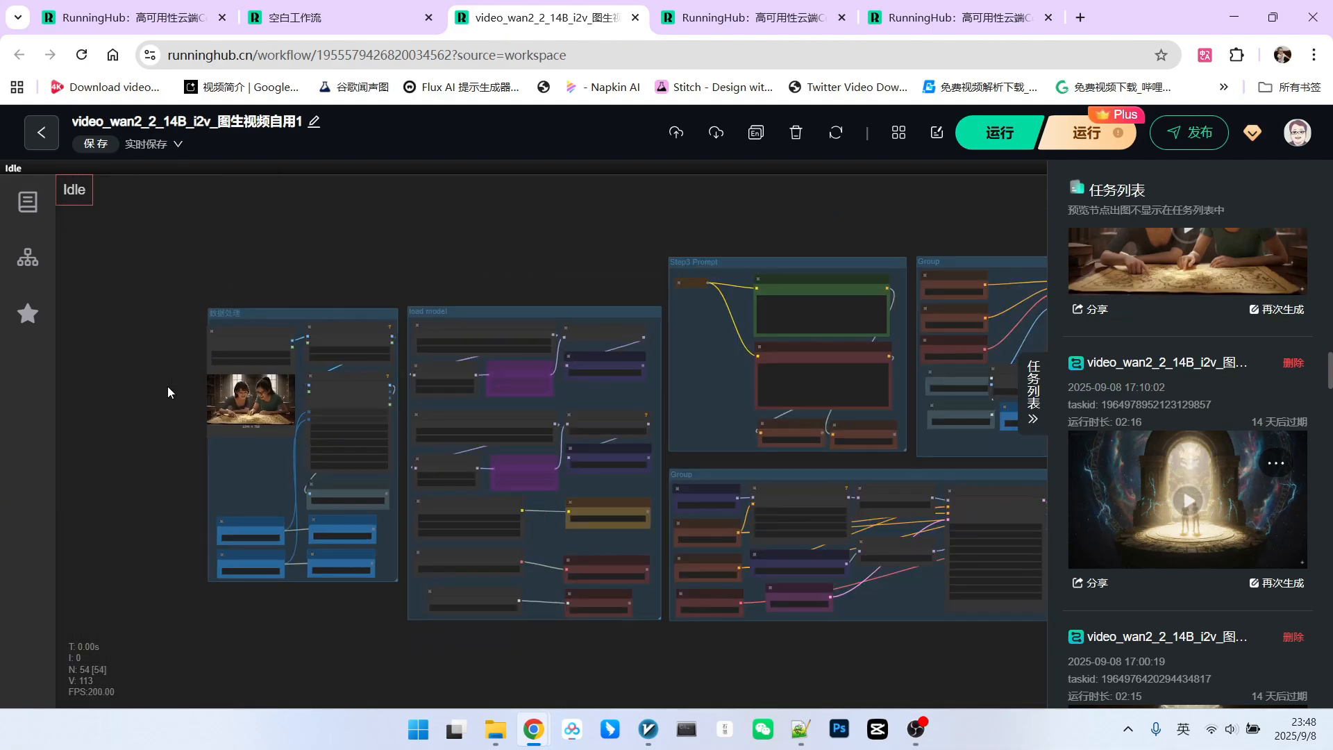
pyautogui.scroll(5, 730, 354)
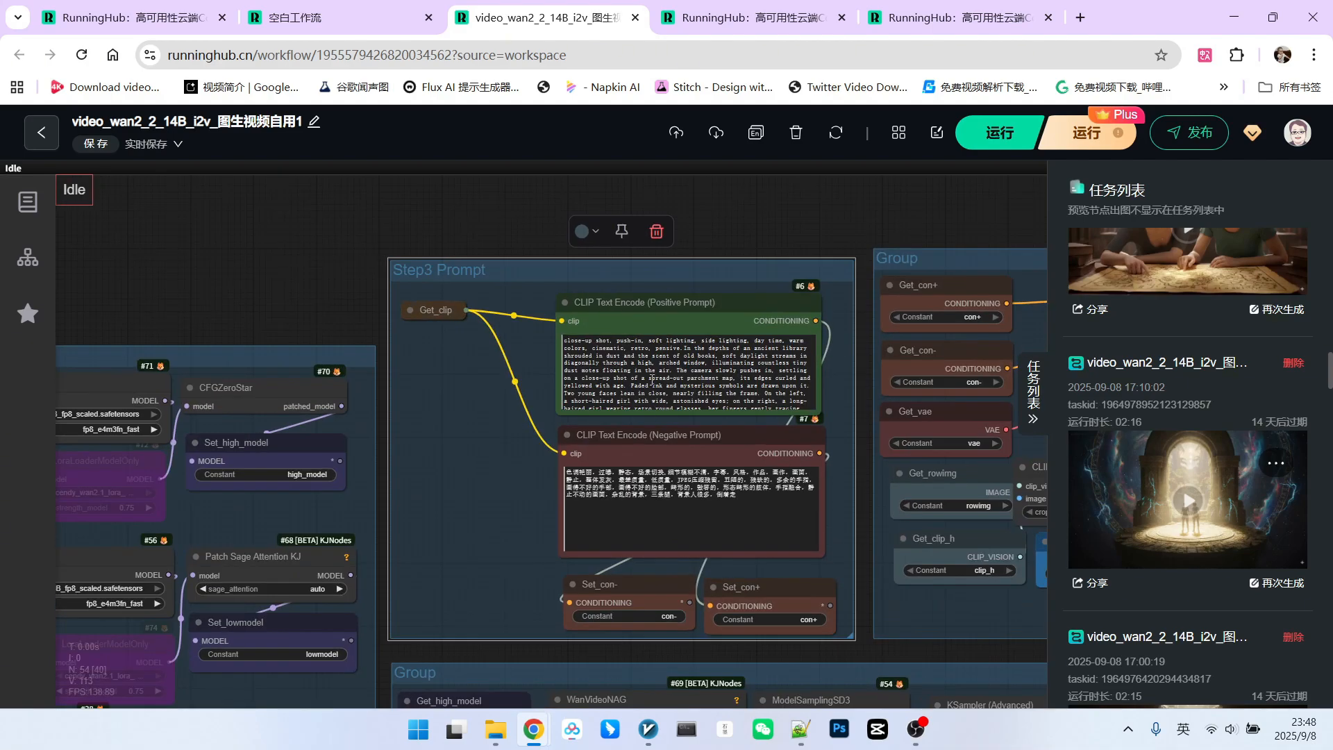
pyautogui.scroll(-4, 283, 252)
pyautogui.scroll(-2, 219, 190)
# Step: In the Foley workflow, centre the Video Combine output and play the portal clip with its sound
pyautogui.click(295, 18)
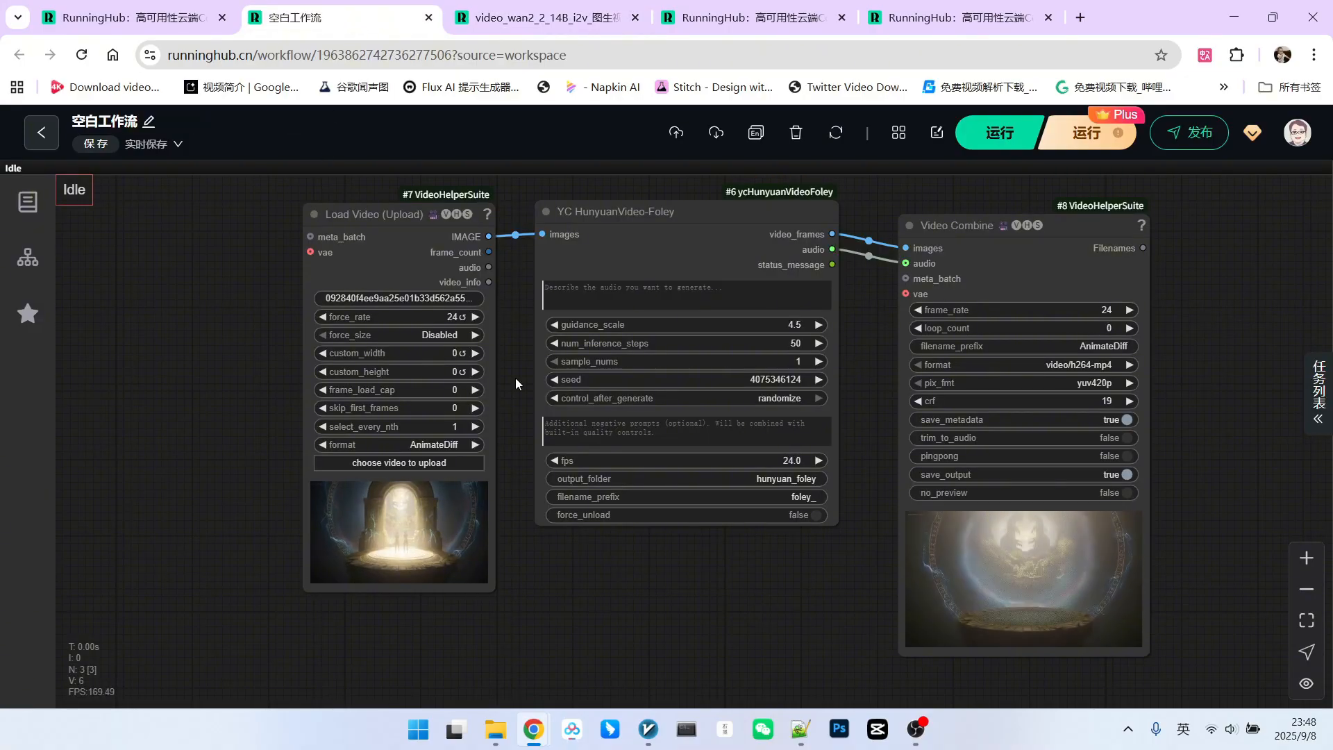
pyautogui.moveTo(748, 636); pyautogui.dragTo(701, 620)
pyautogui.click(979, 225)
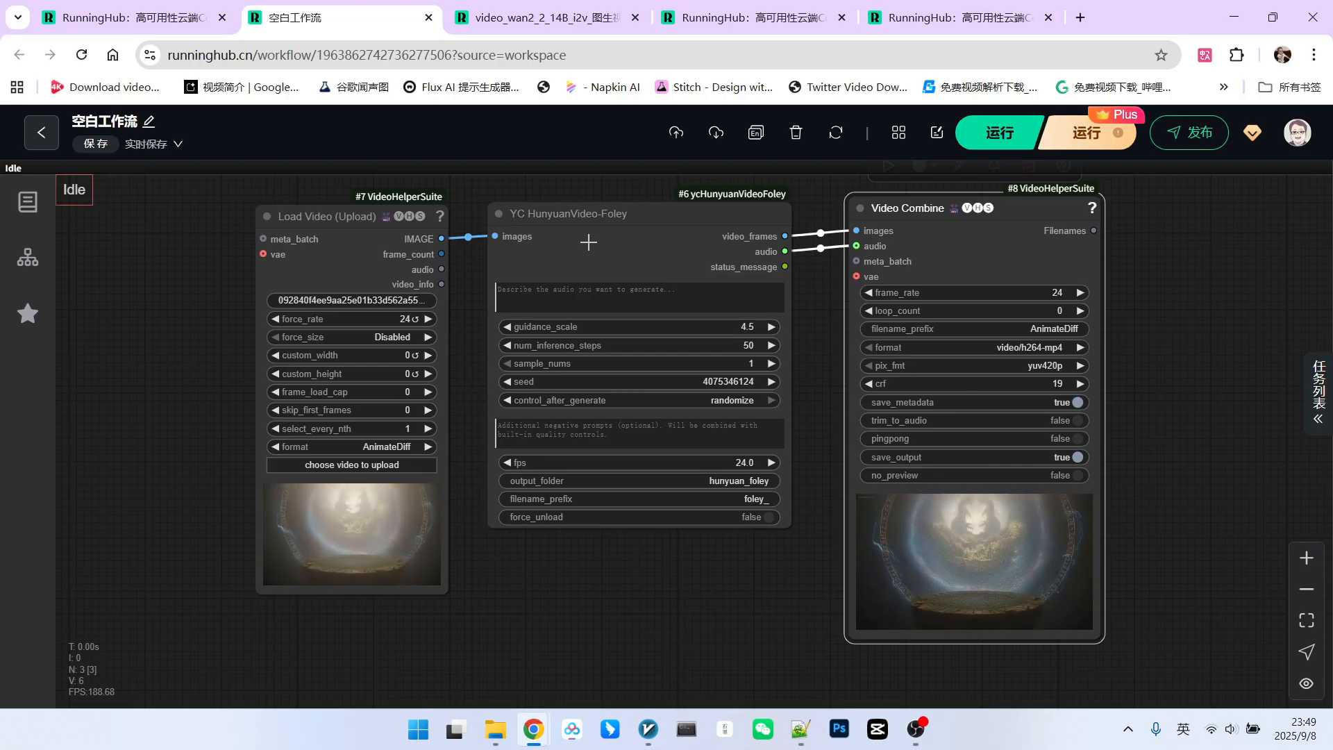
pyautogui.scroll(2, 588, 242)
pyautogui.scroll(-1, 620, 304)
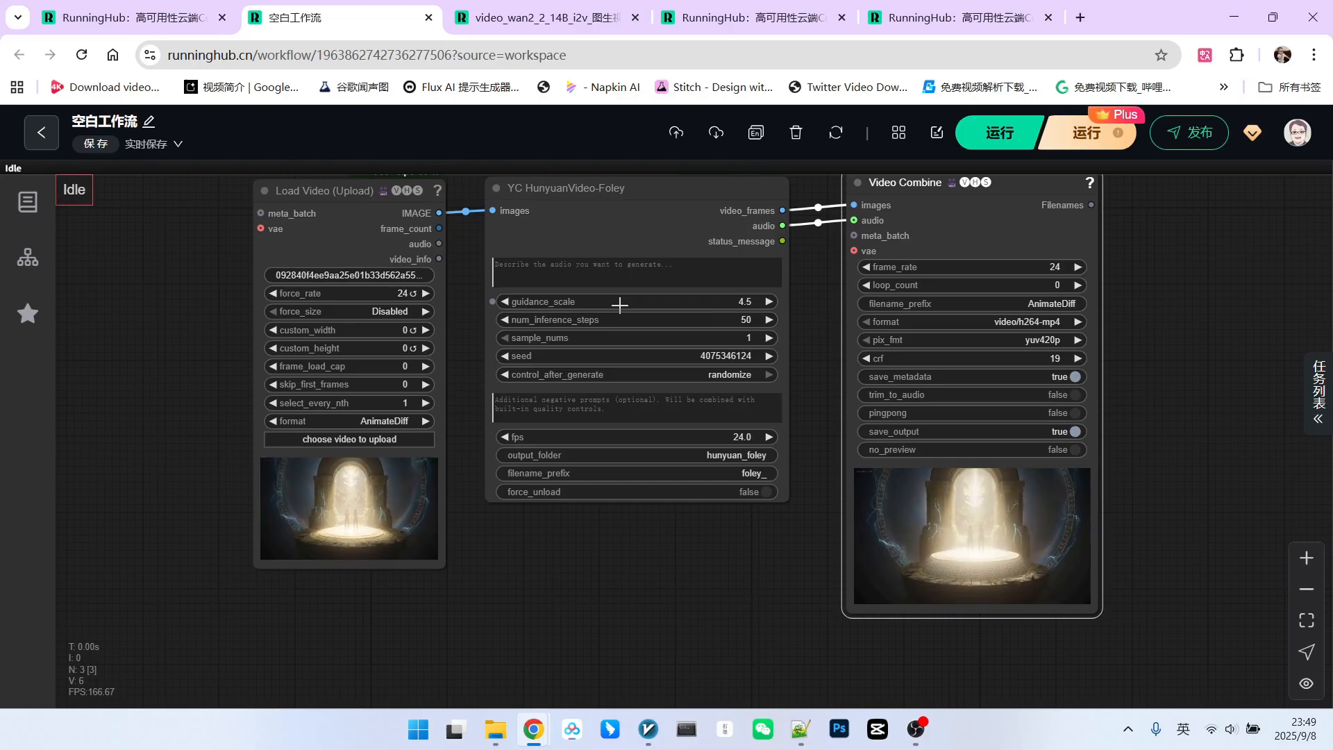
pyautogui.scroll(-2, 620, 304)
pyautogui.moveTo(623, 522); pyautogui.dragTo(559, 548)
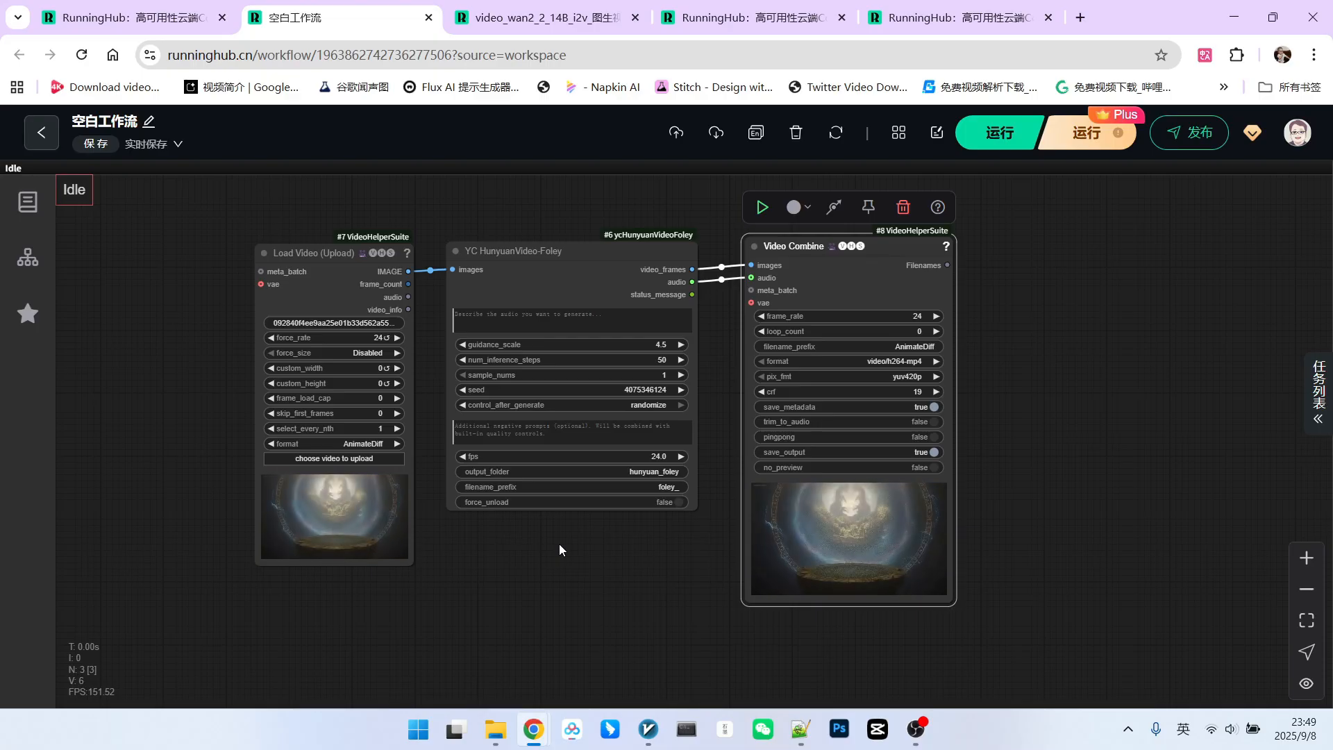
pyautogui.scroll(1, 651, 555)
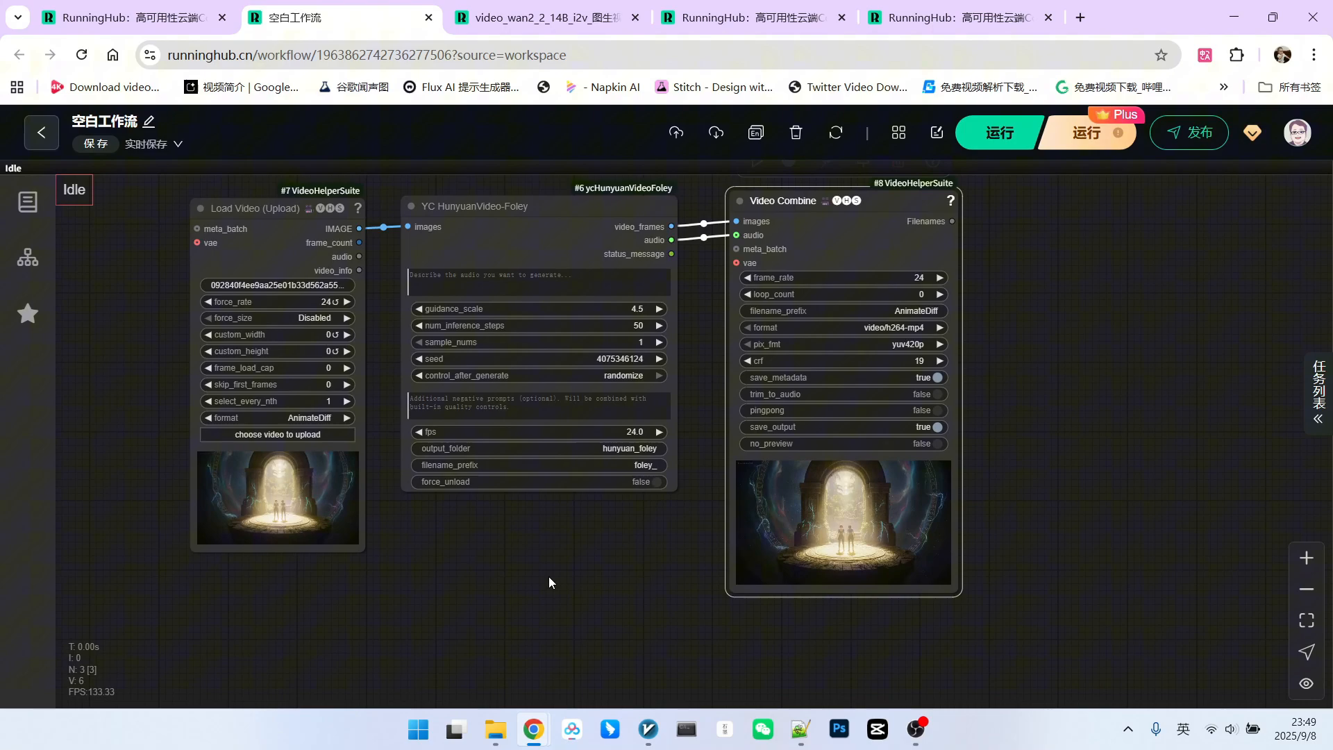
pyautogui.scroll(2, 624, 584)
pyautogui.scroll(2, 645, 604)
pyautogui.moveTo(678, 583); pyautogui.dragTo(980, 632)
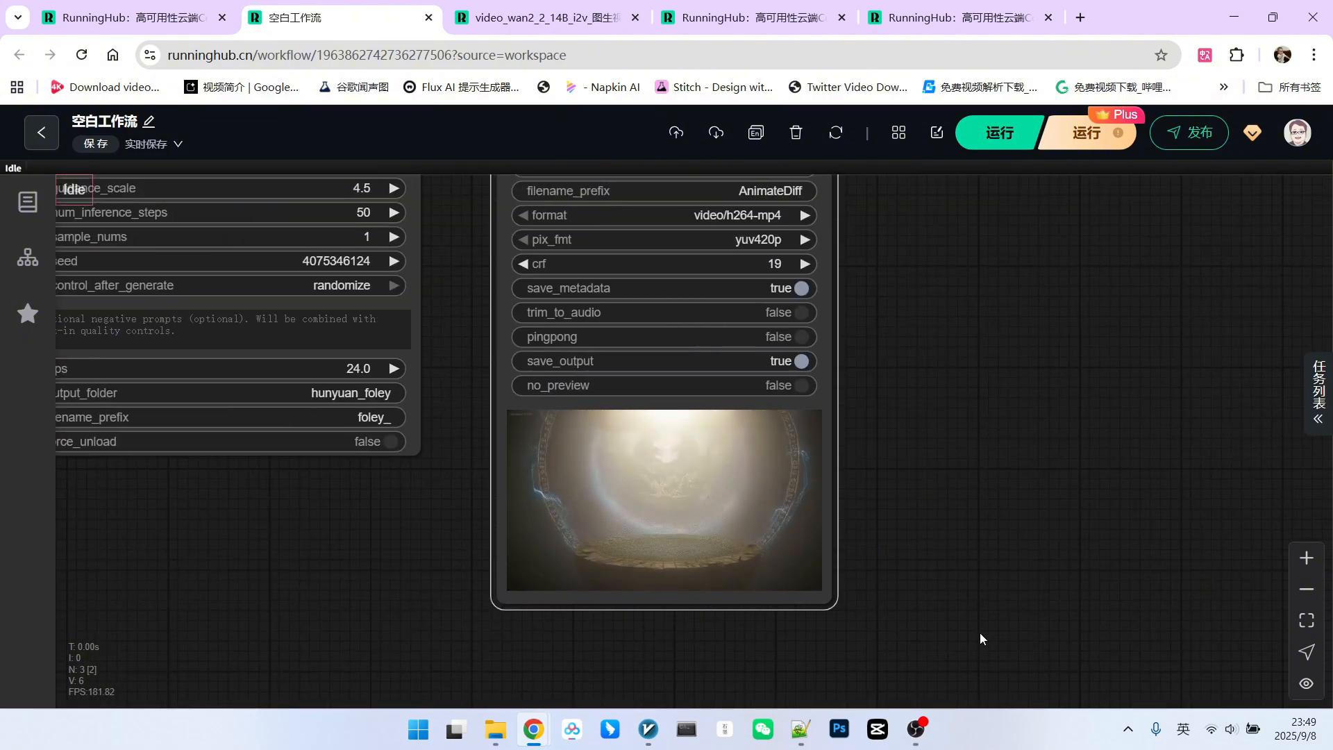
pyautogui.scroll(2, 979, 632)
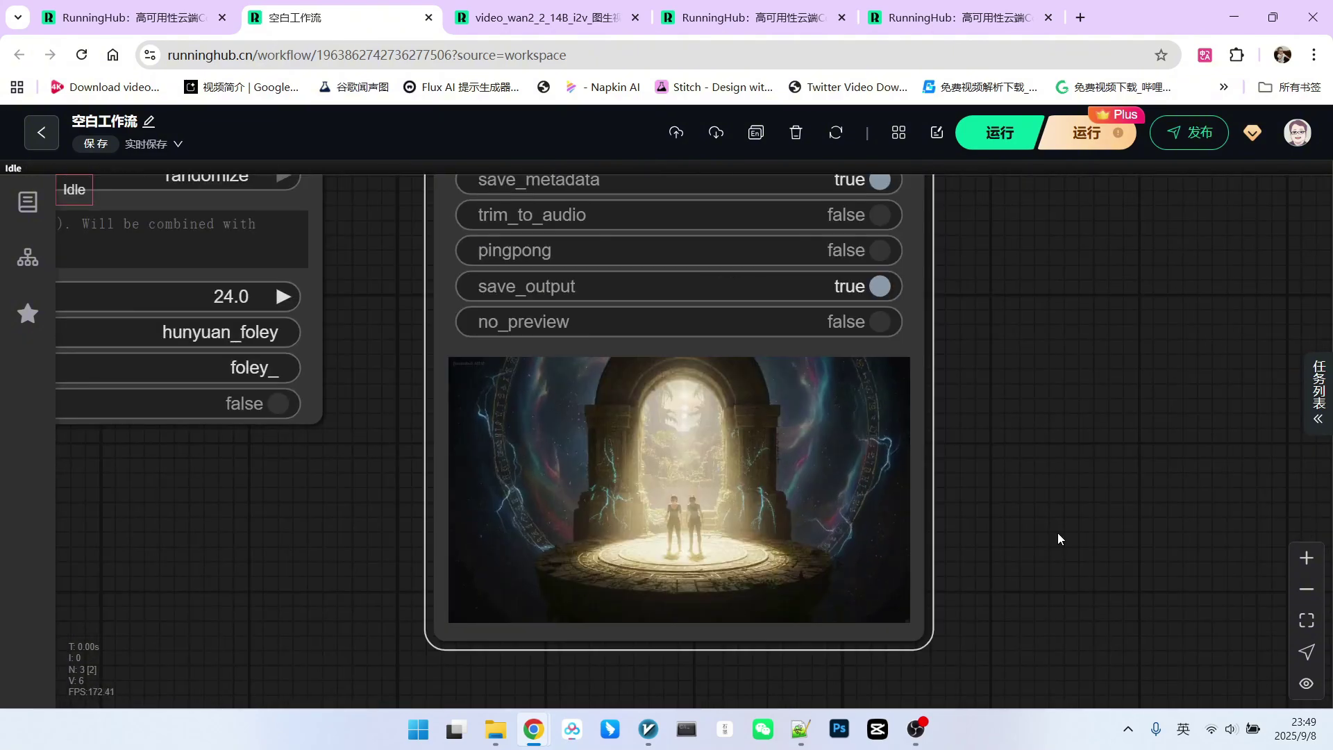
pyautogui.click(745, 464)
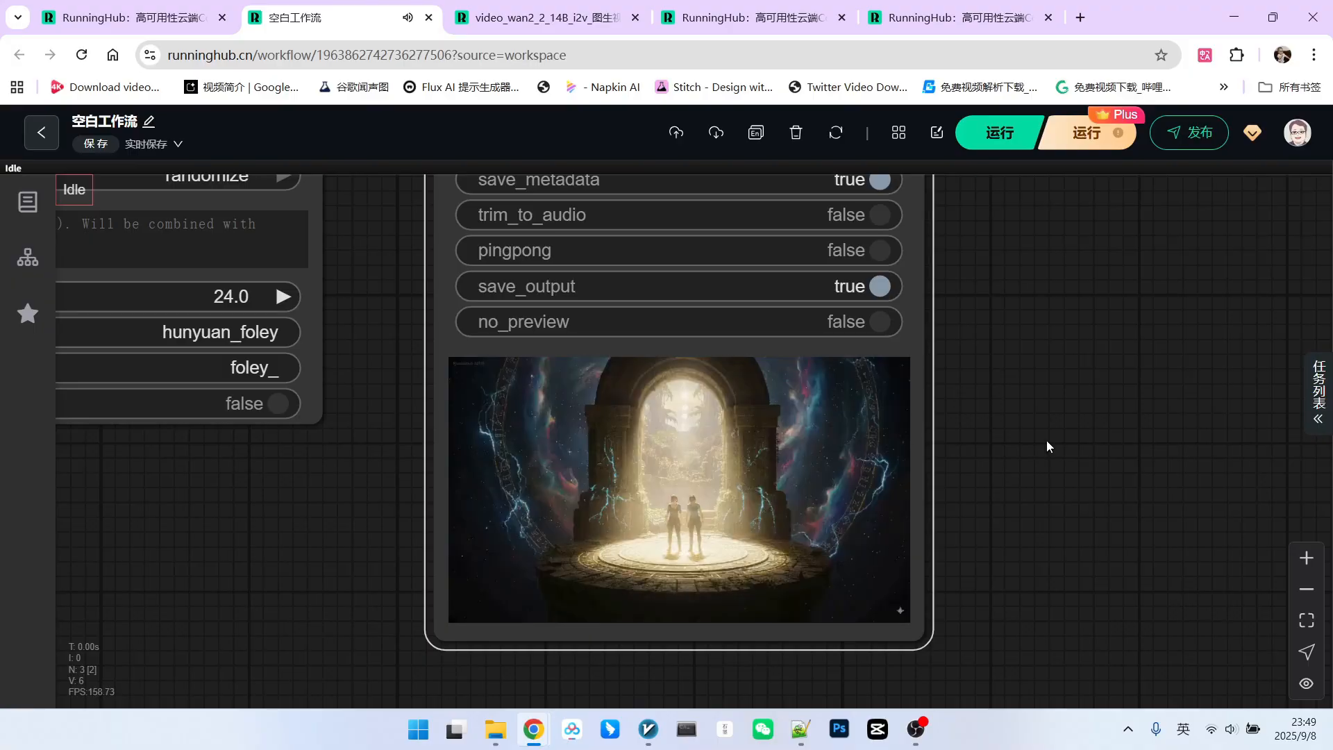
# Step: From the task list, view the jungle scene clip full-size and close it
pyautogui.click(1318, 391)
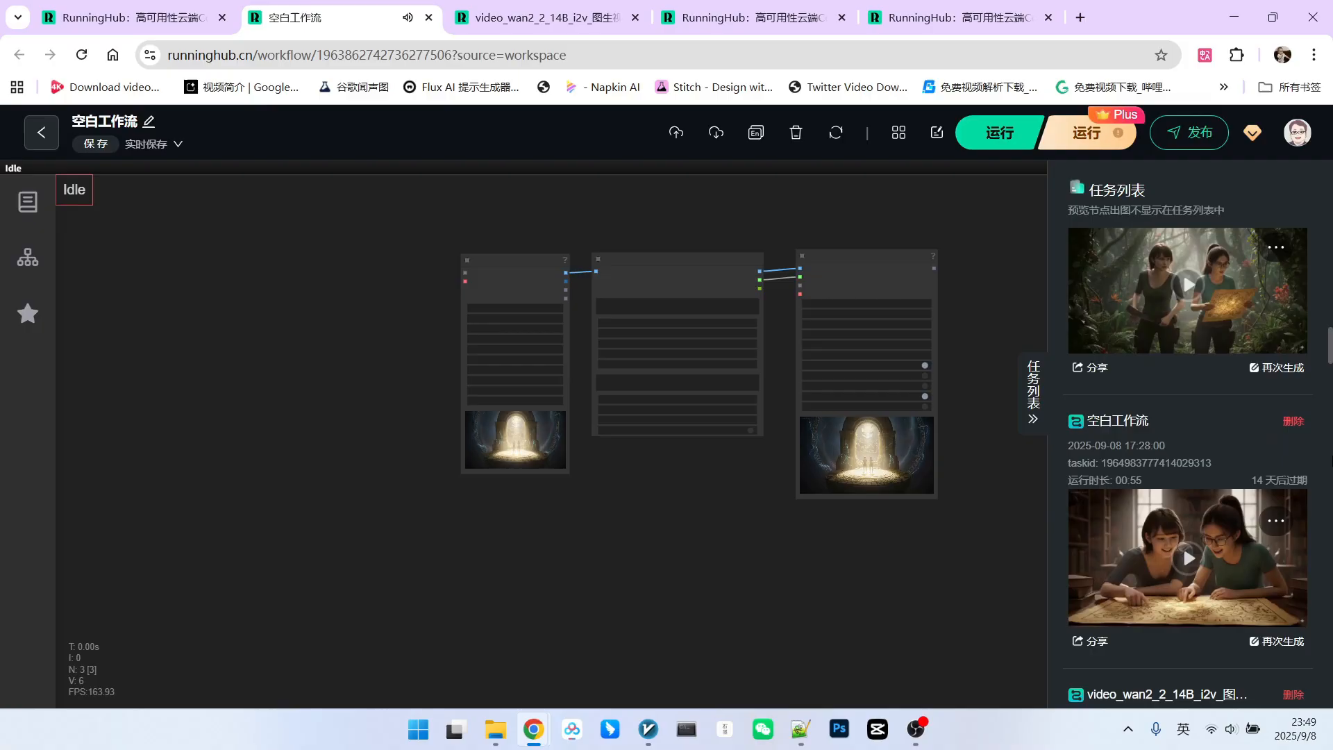
pyautogui.scroll(-3, 1319, 417)
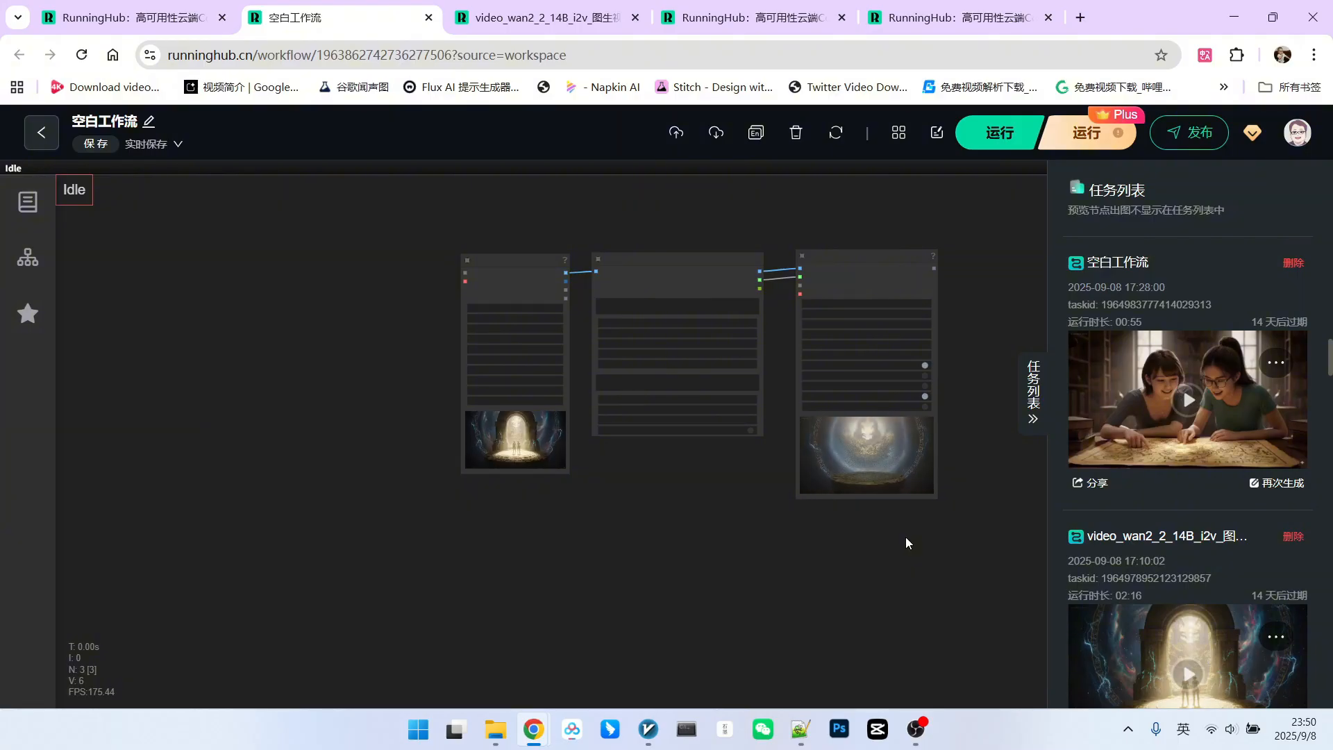
pyautogui.click(1188, 399)
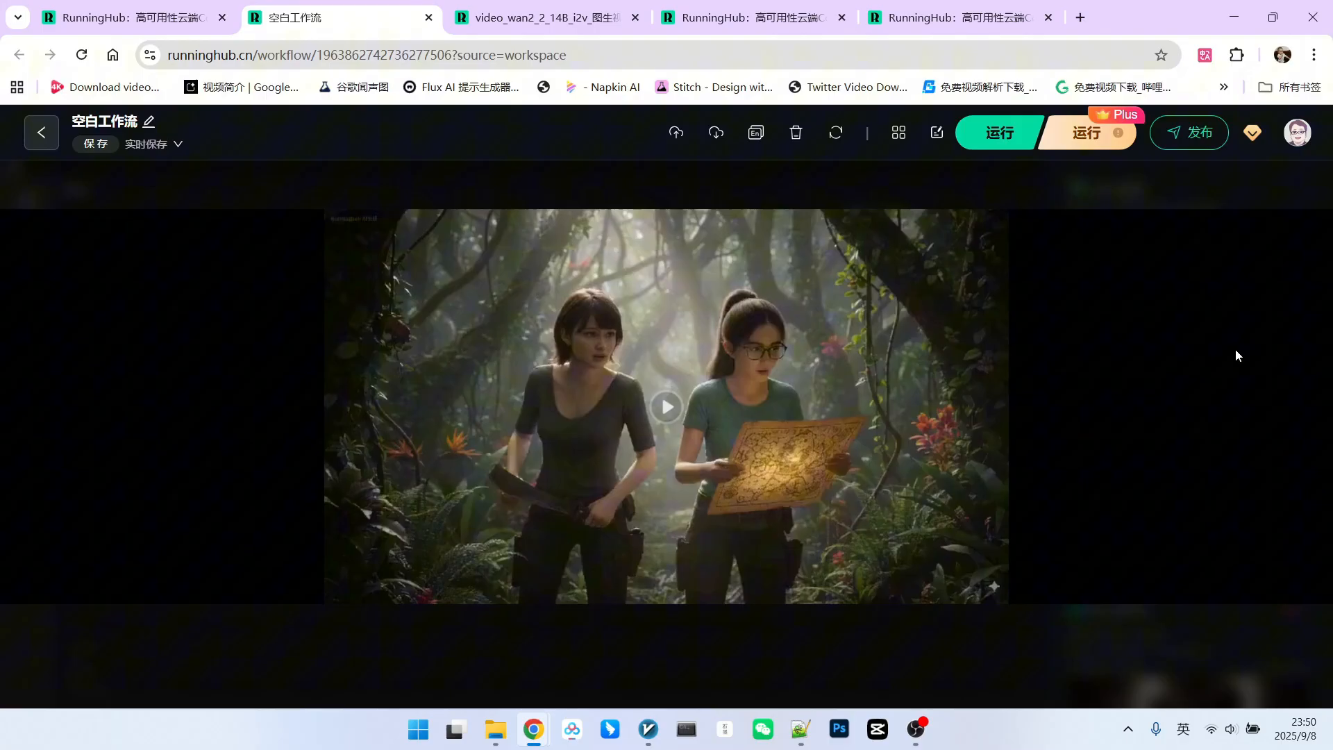
pyautogui.click(1235, 349)
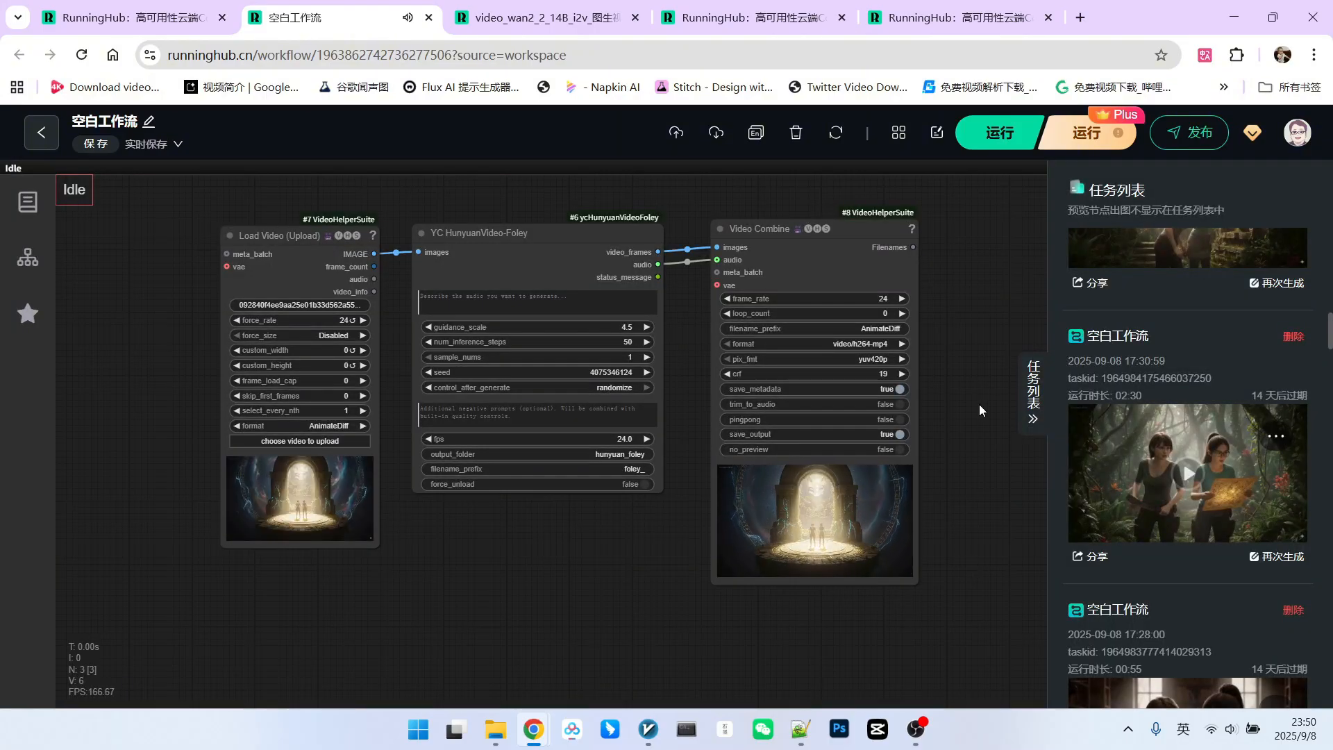
# Step: View another finished task's clip, step to the torch-lit cave clip, then close the preview
pyautogui.click(1187, 474)
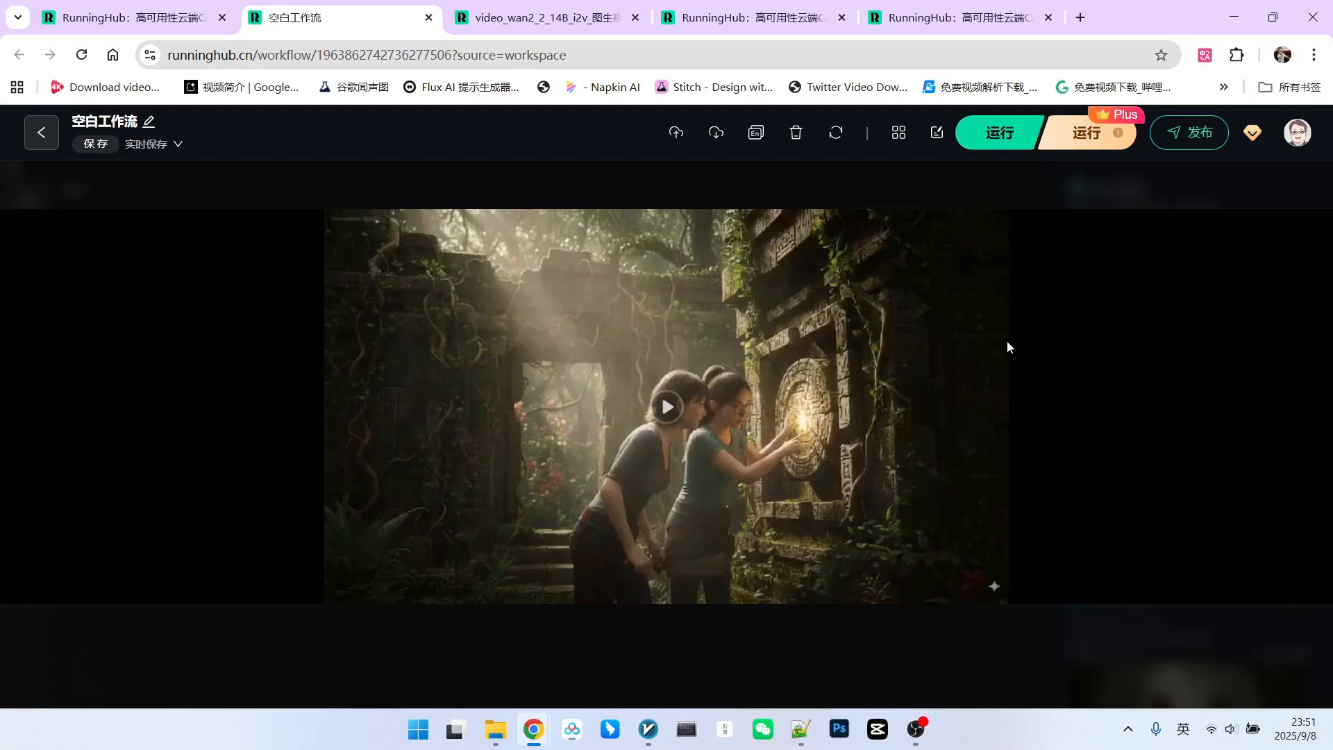
pyautogui.press('Left')
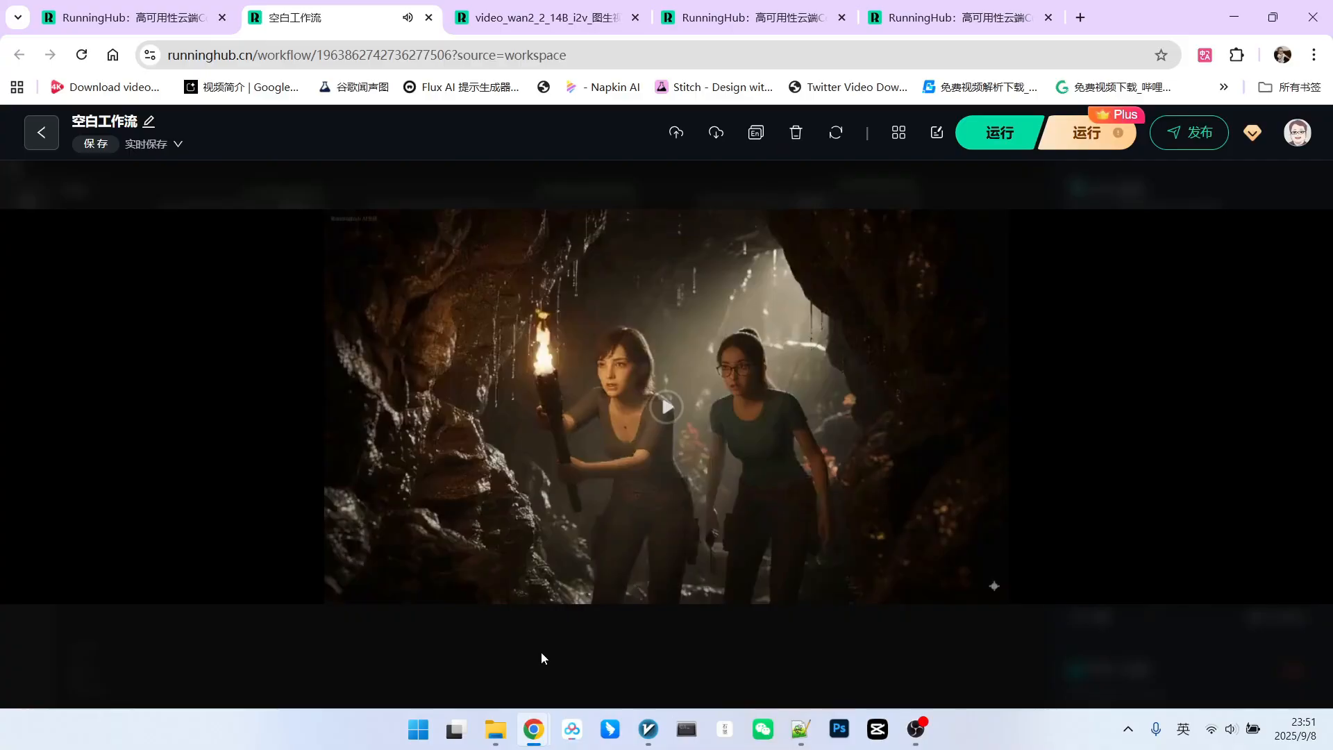
pyautogui.click(114, 448)
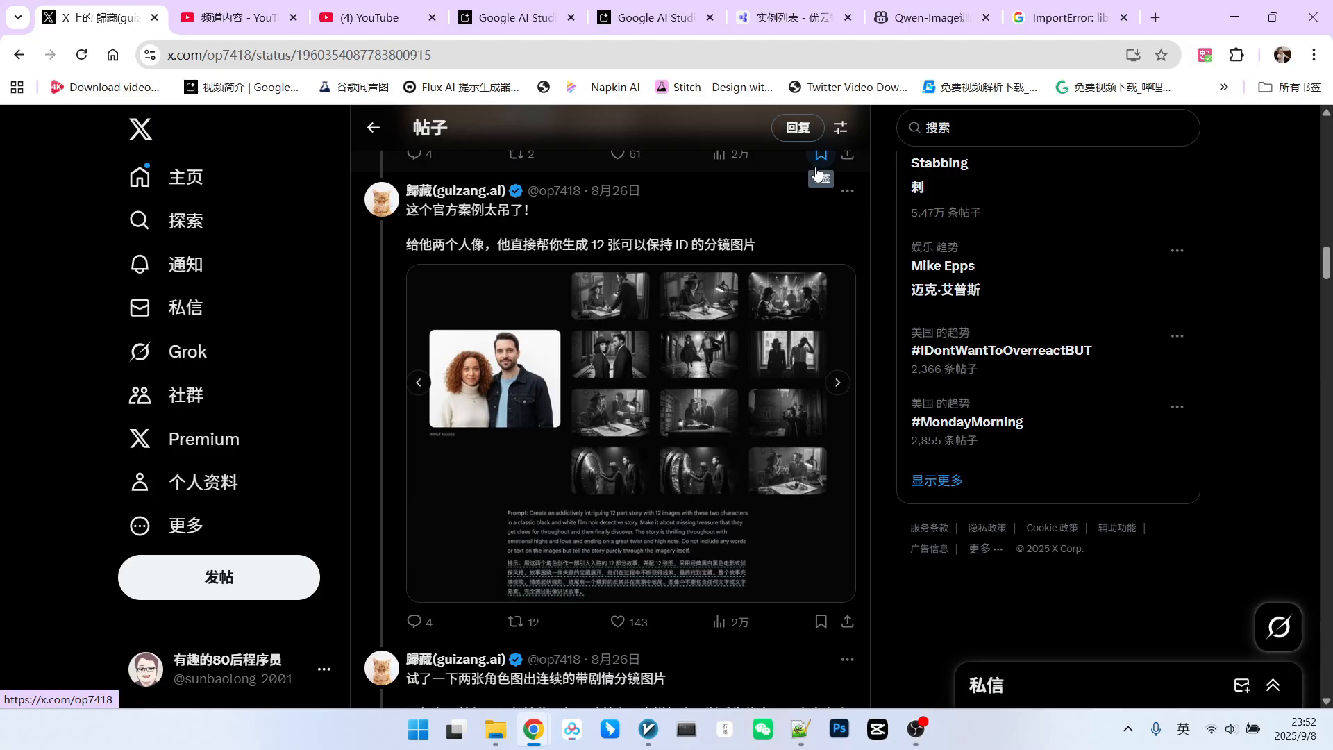
# Step: View the twelve-panel noir storyboard image full size, then close it
pyautogui.click(827, 280)
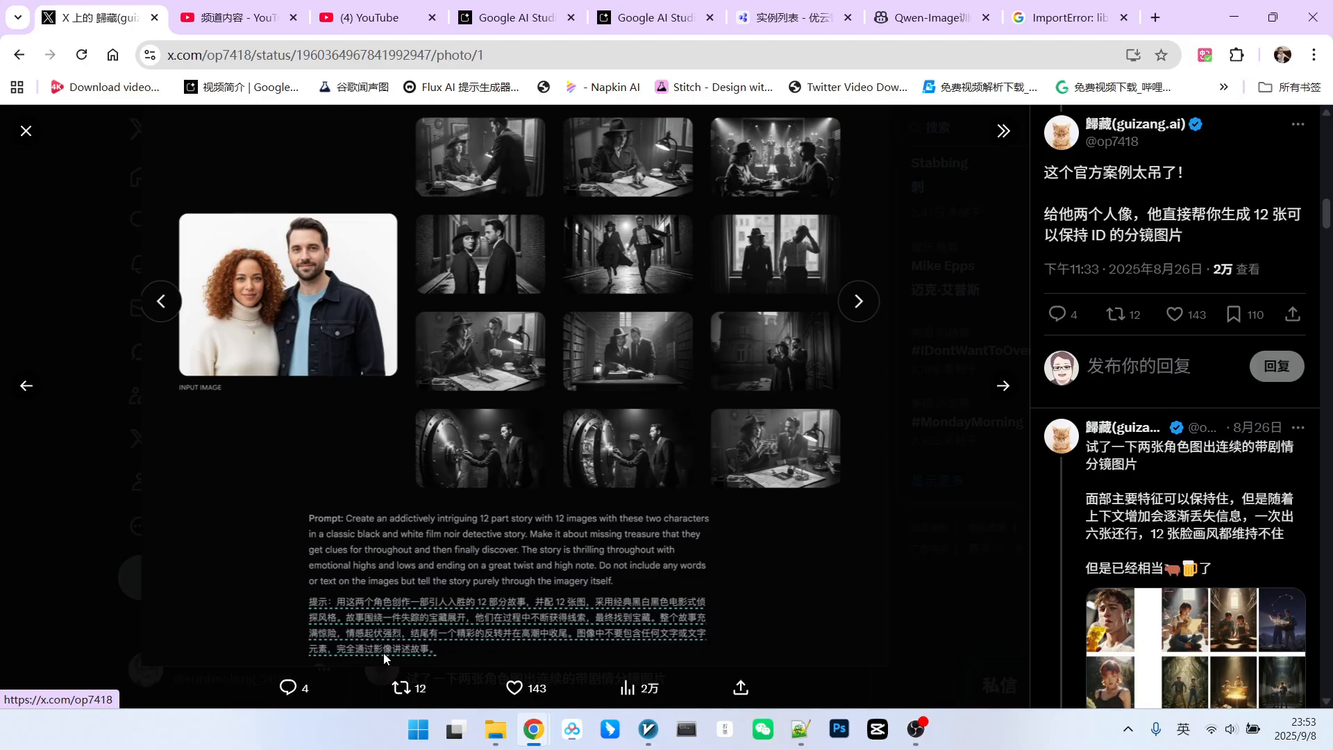
pyautogui.press('Escape')
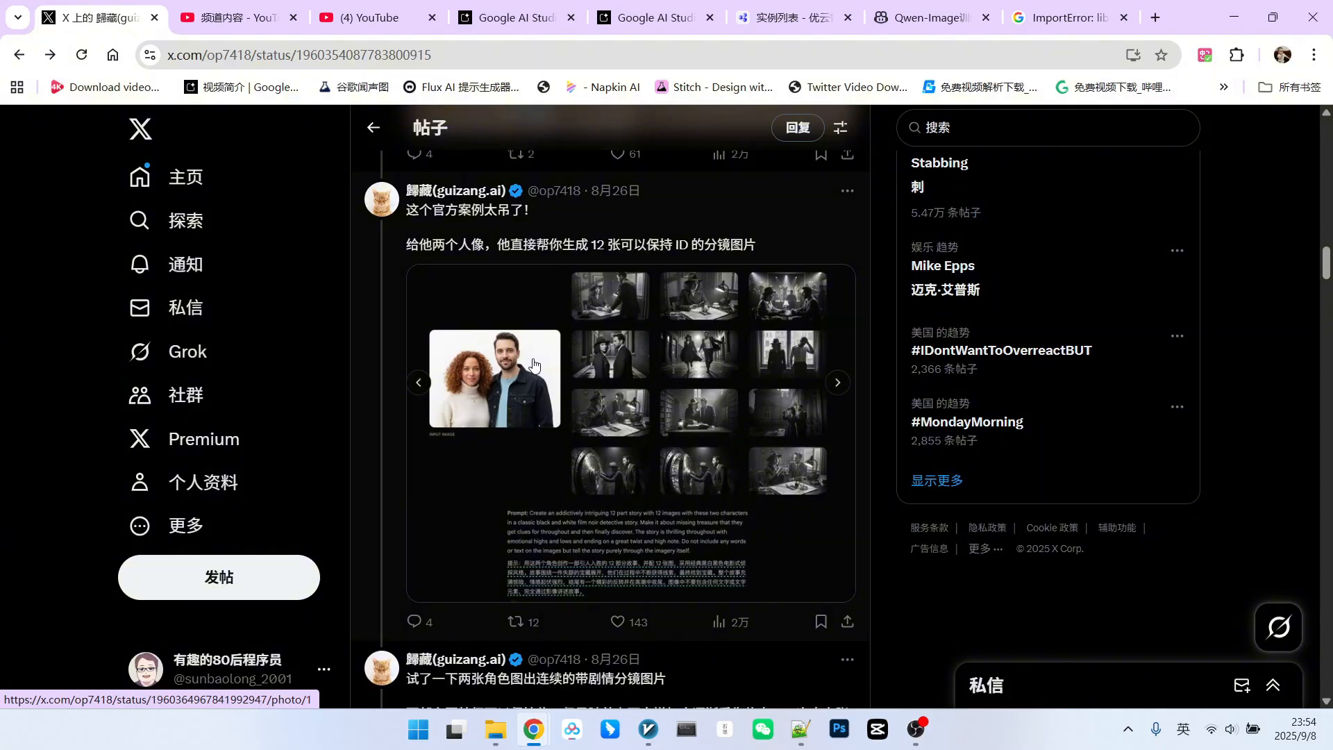
pyautogui.scroll(5, 535, 365)
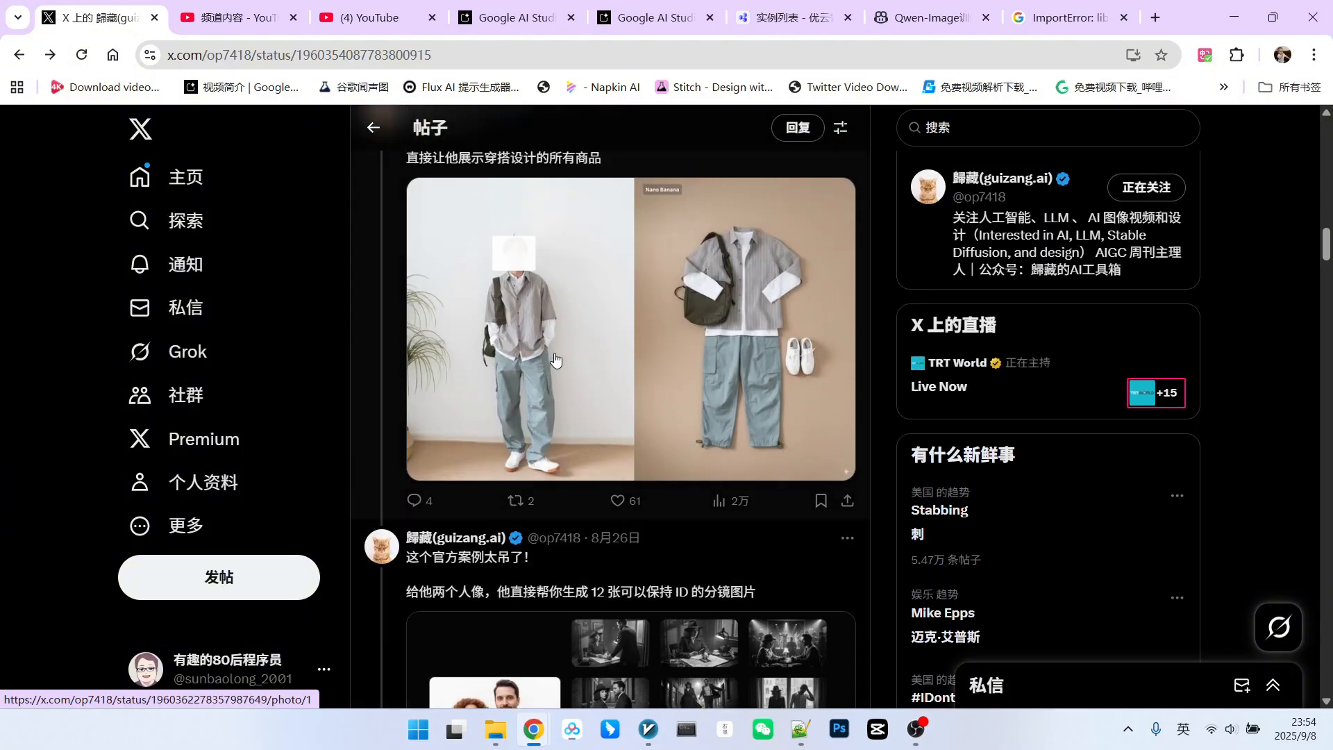
pyautogui.scroll(-4, 557, 360)
pyautogui.scroll(-1, 556, 361)
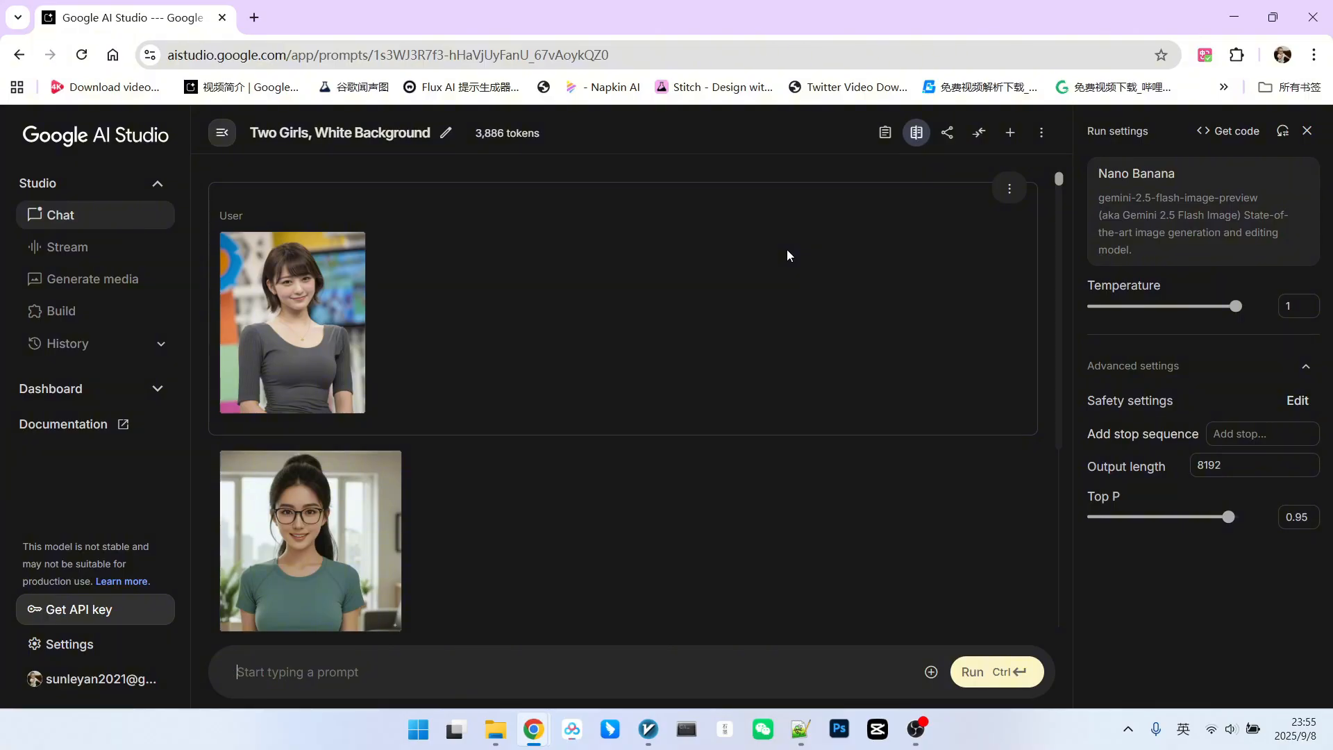
pyautogui.click(1163, 197)
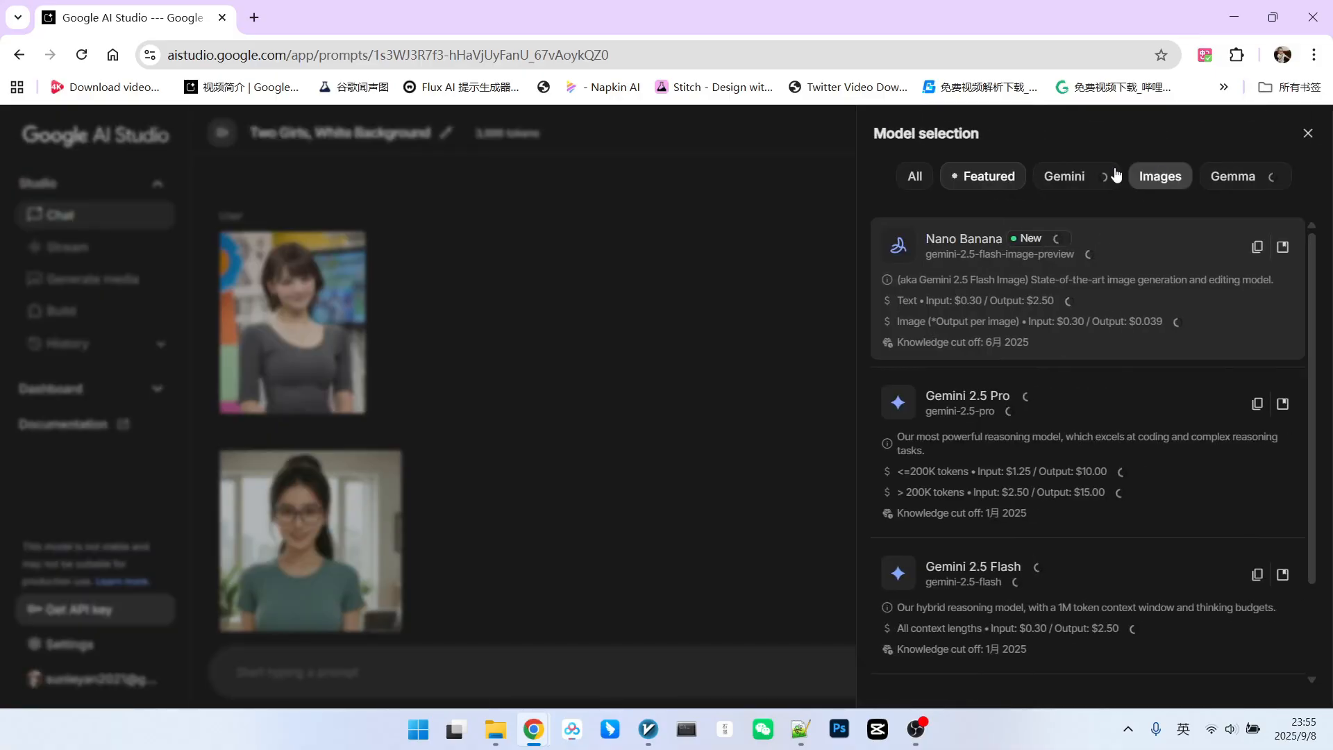
pyautogui.click(1010, 258)
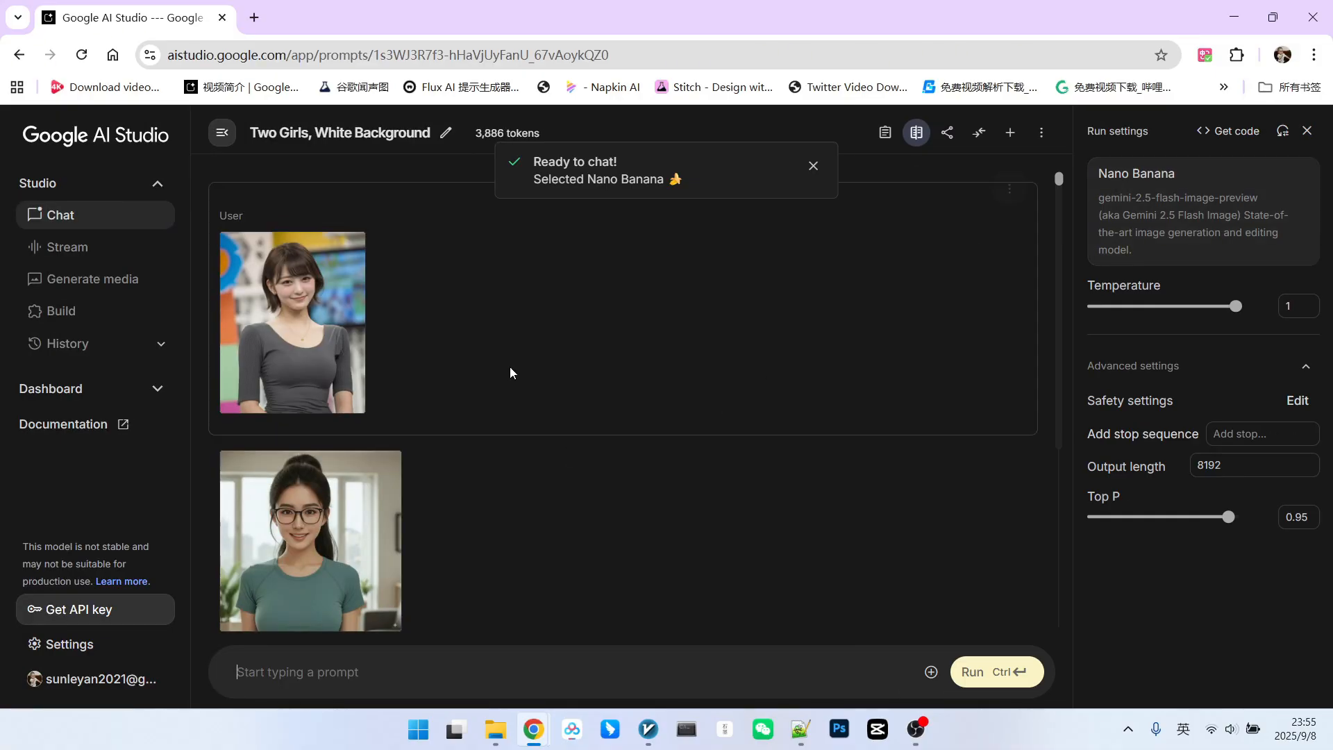
pyautogui.scroll(-3, 478, 317)
pyautogui.scroll(3, 486, 218)
pyautogui.scroll(2, 485, 402)
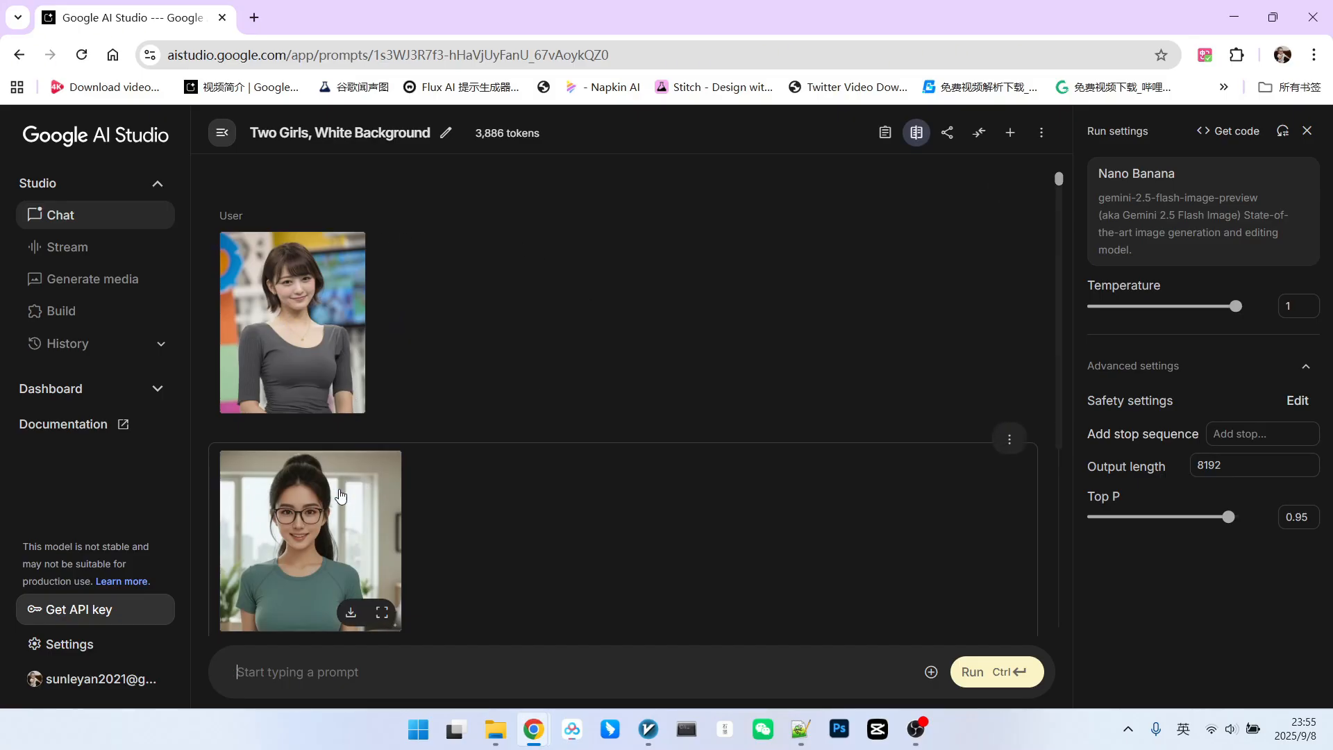
pyautogui.click(292, 322)
pyautogui.scroll(-5, 631, 428)
pyautogui.scroll(-1, 771, 469)
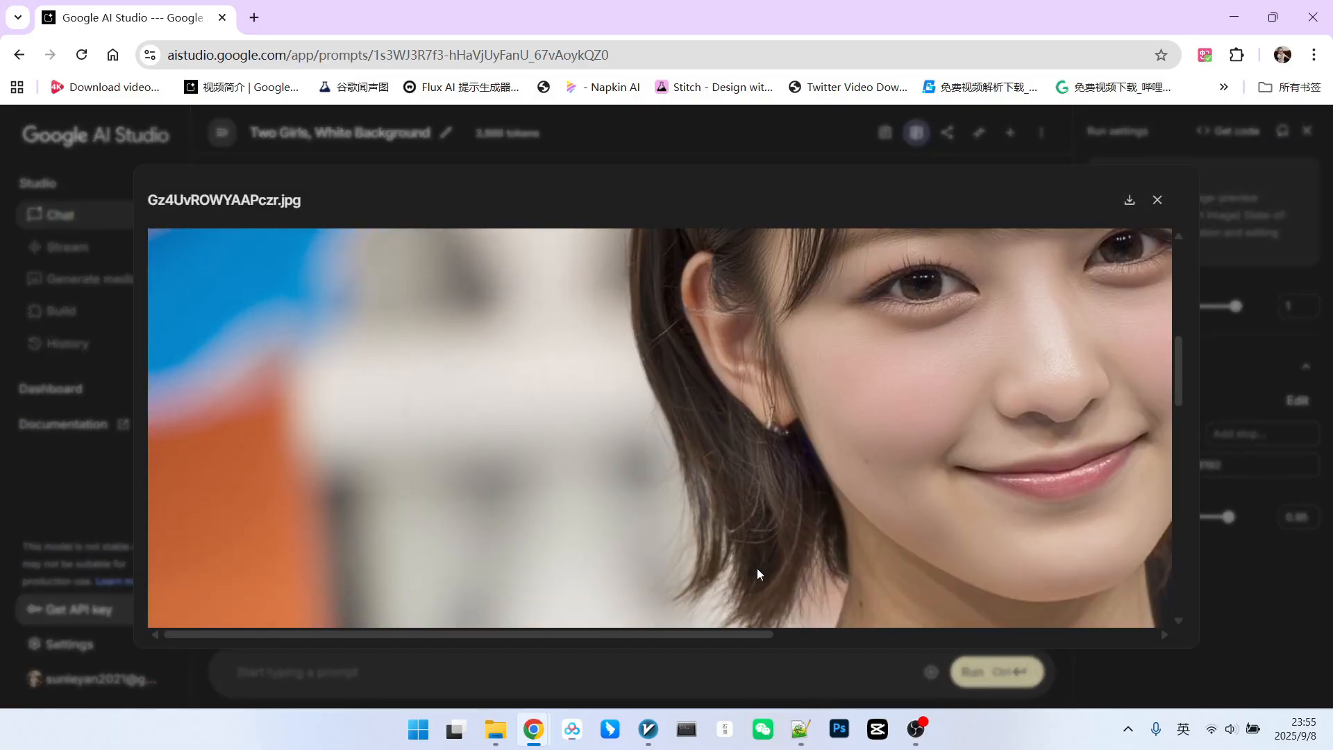
pyautogui.moveTo(661, 634); pyautogui.dragTo(850, 652)
pyautogui.scroll(-3, 959, 555)
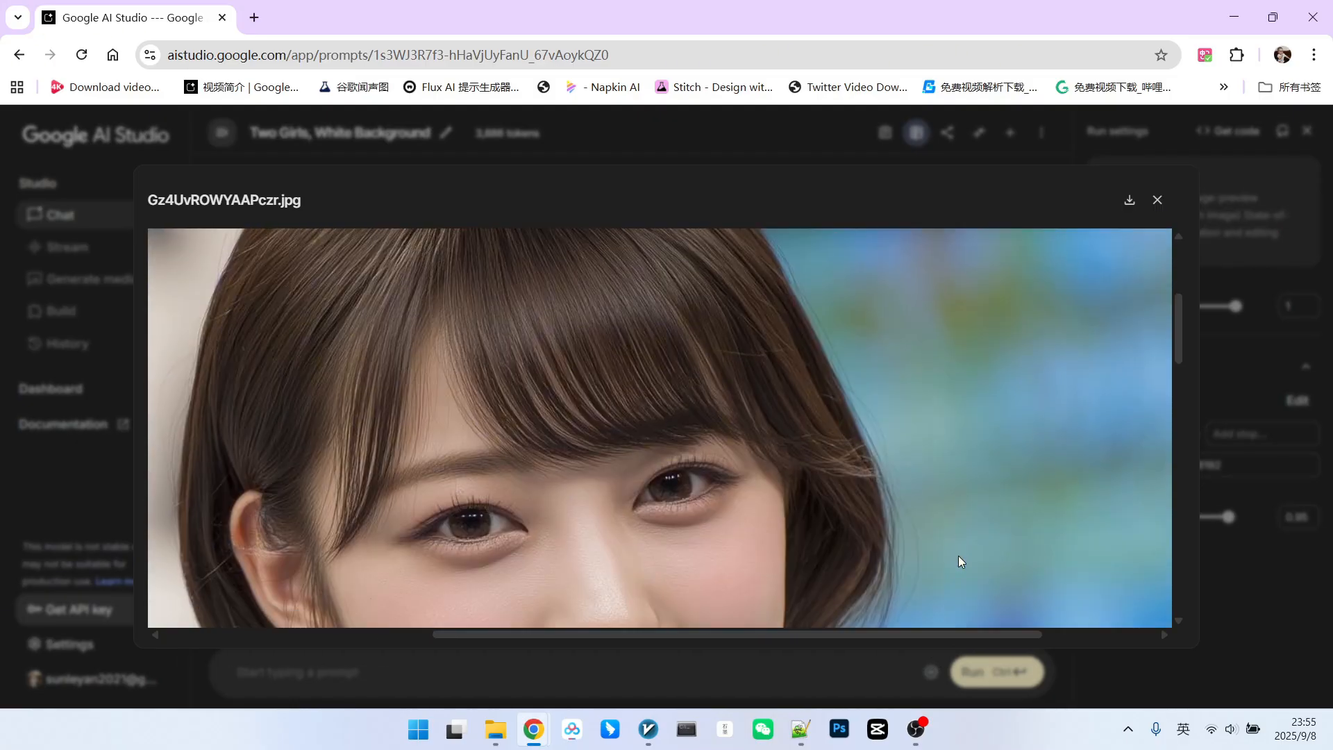
pyautogui.scroll(-3, 958, 555)
pyautogui.scroll(-2, 964, 549)
pyautogui.click(1157, 198)
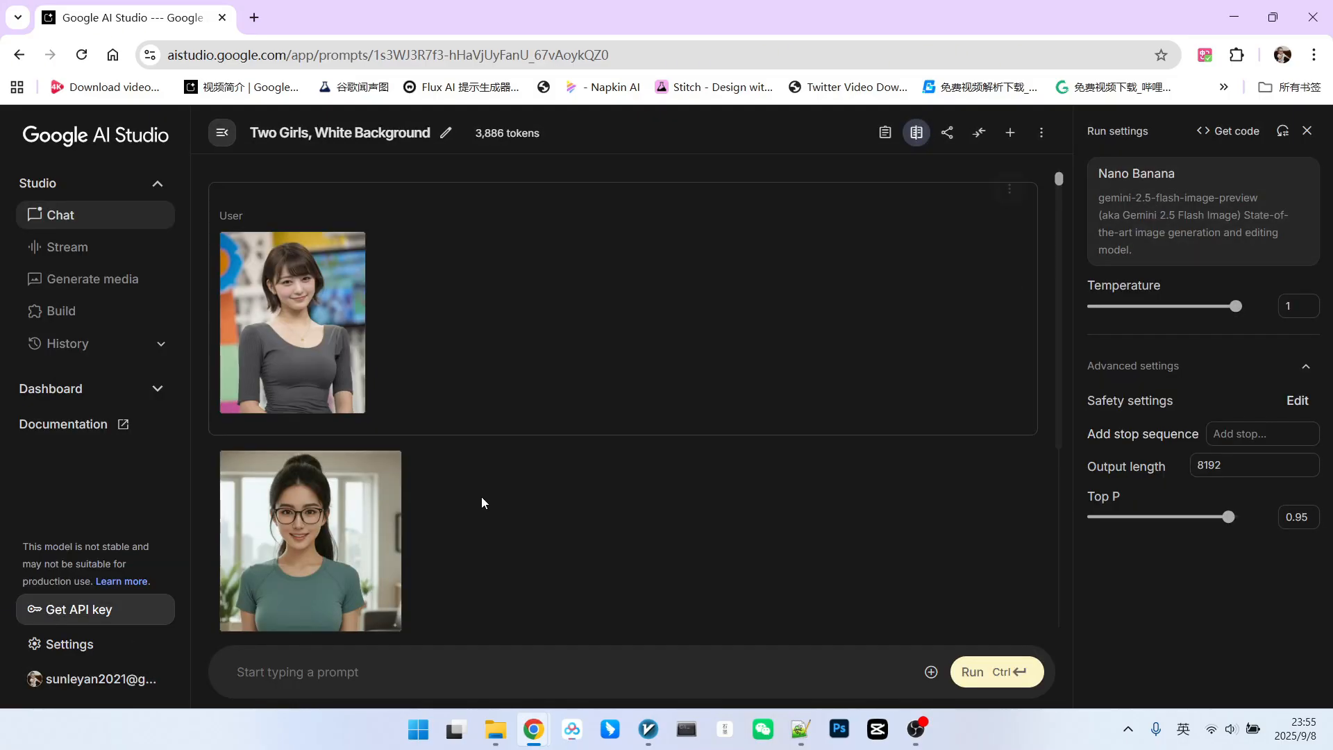
pyautogui.scroll(-3, 500, 340)
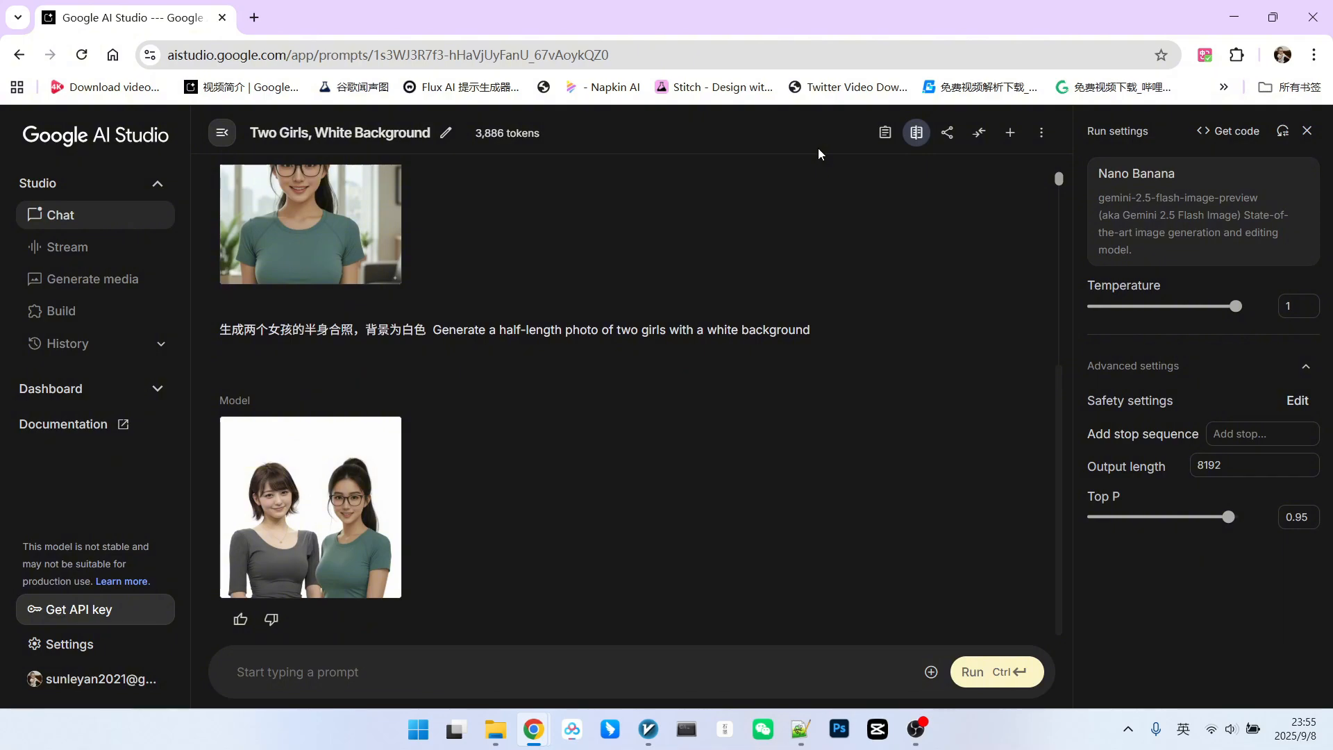
pyautogui.scroll(2, 449, 380)
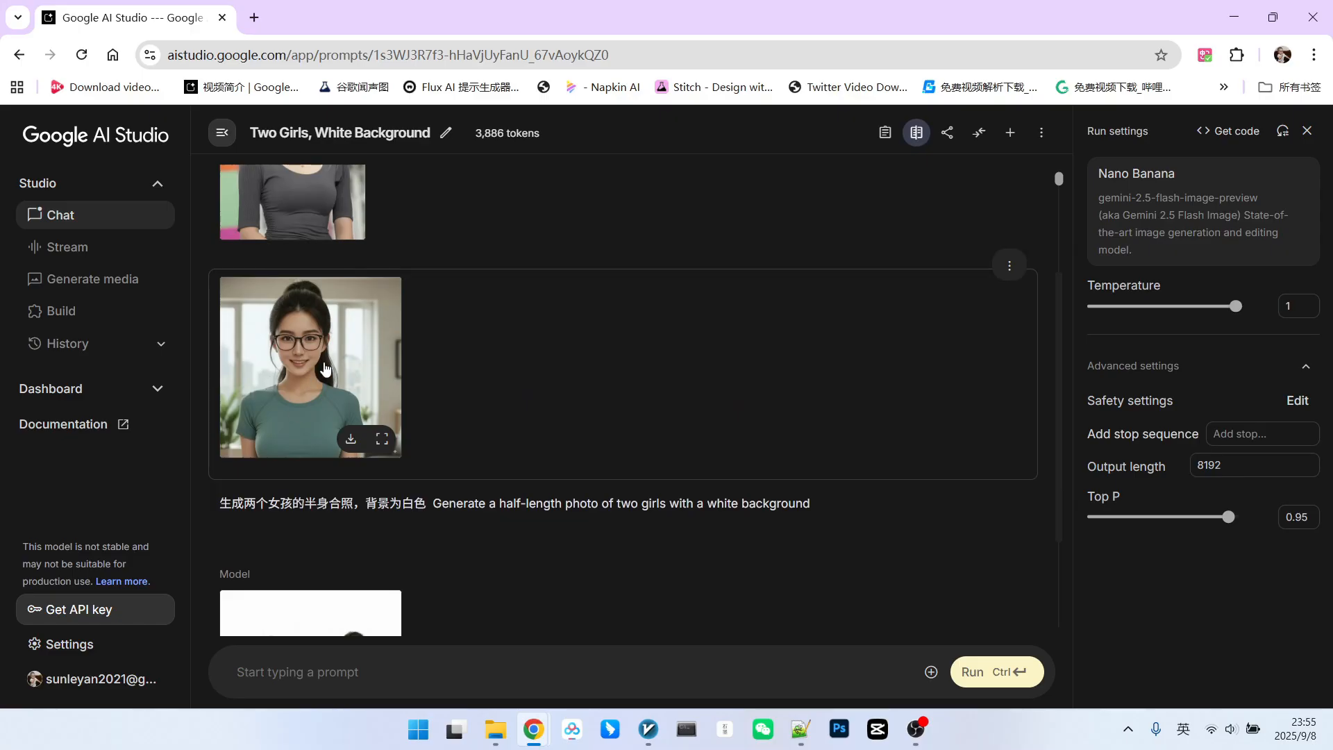
pyautogui.scroll(-2, 572, 299)
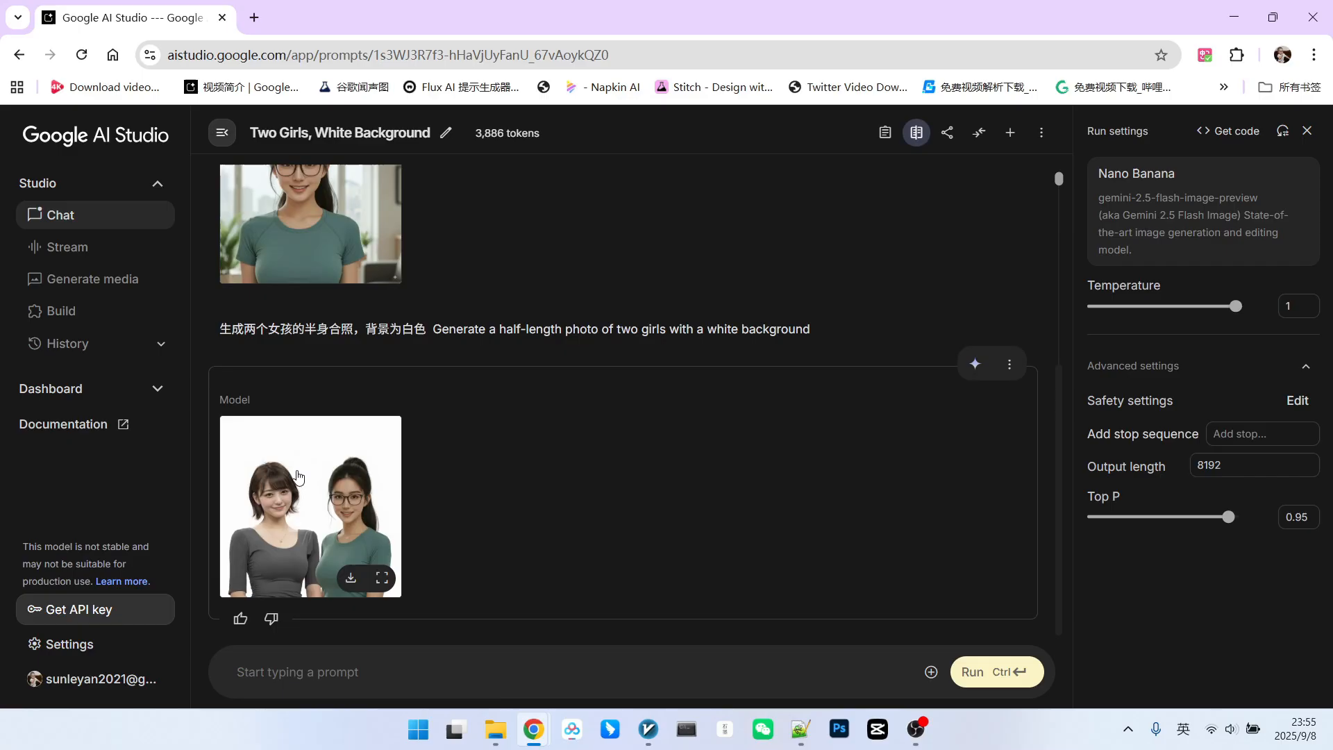
pyautogui.click(329, 485)
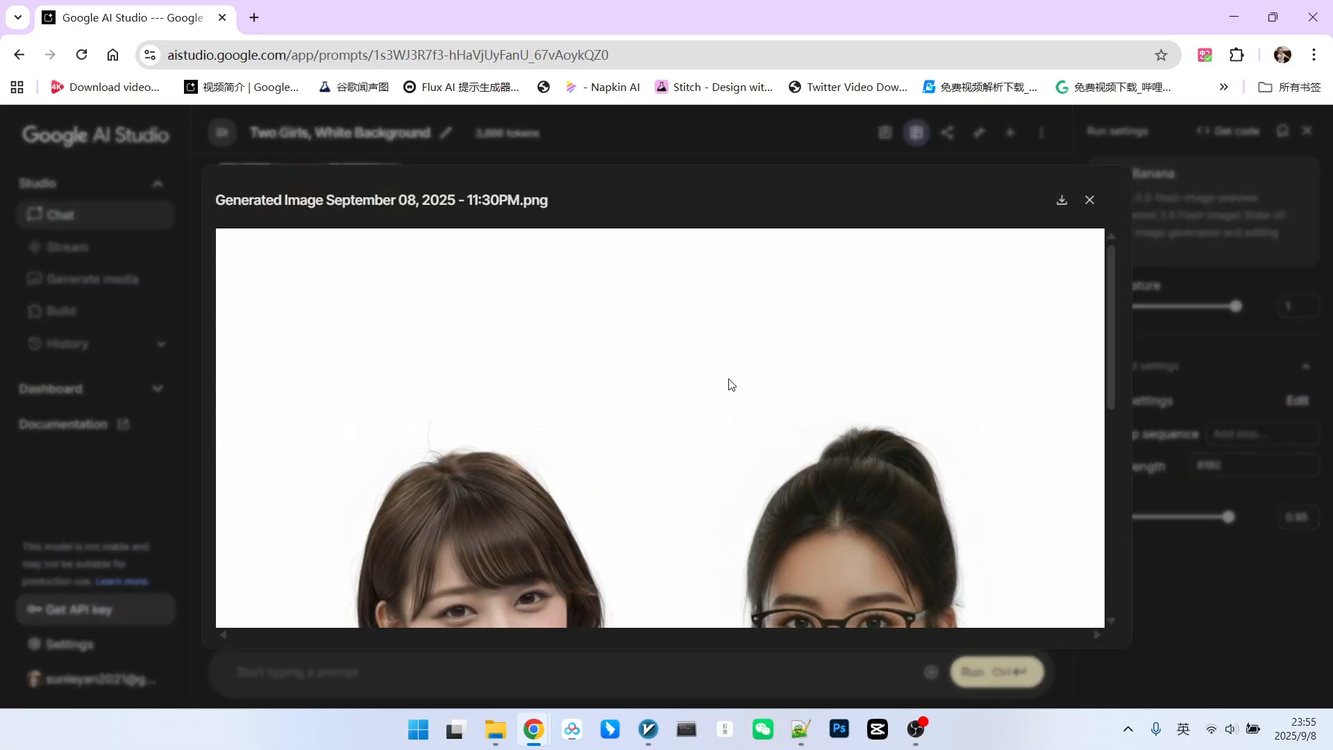
pyautogui.scroll(-3, 728, 379)
pyautogui.scroll(3, 991, 344)
pyautogui.scroll(2, 990, 344)
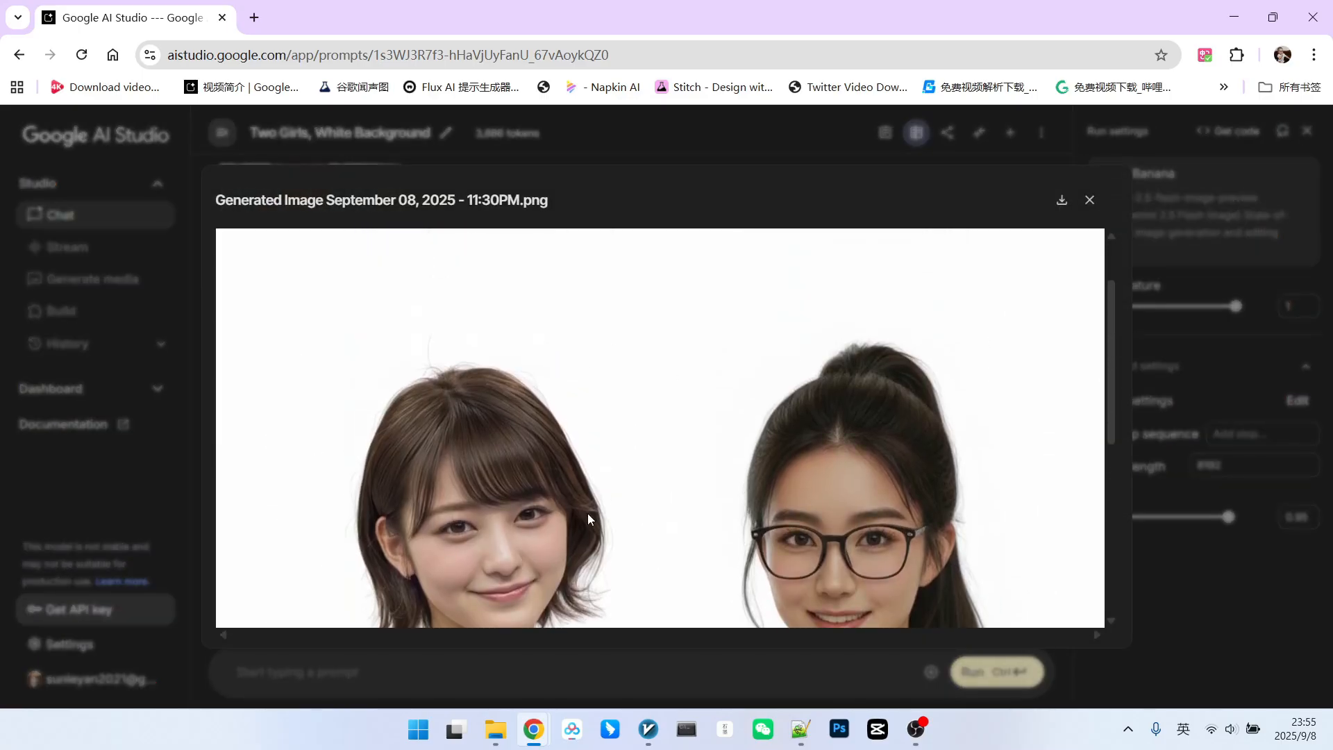
pyautogui.scroll(-3, 588, 514)
pyautogui.click(1090, 200)
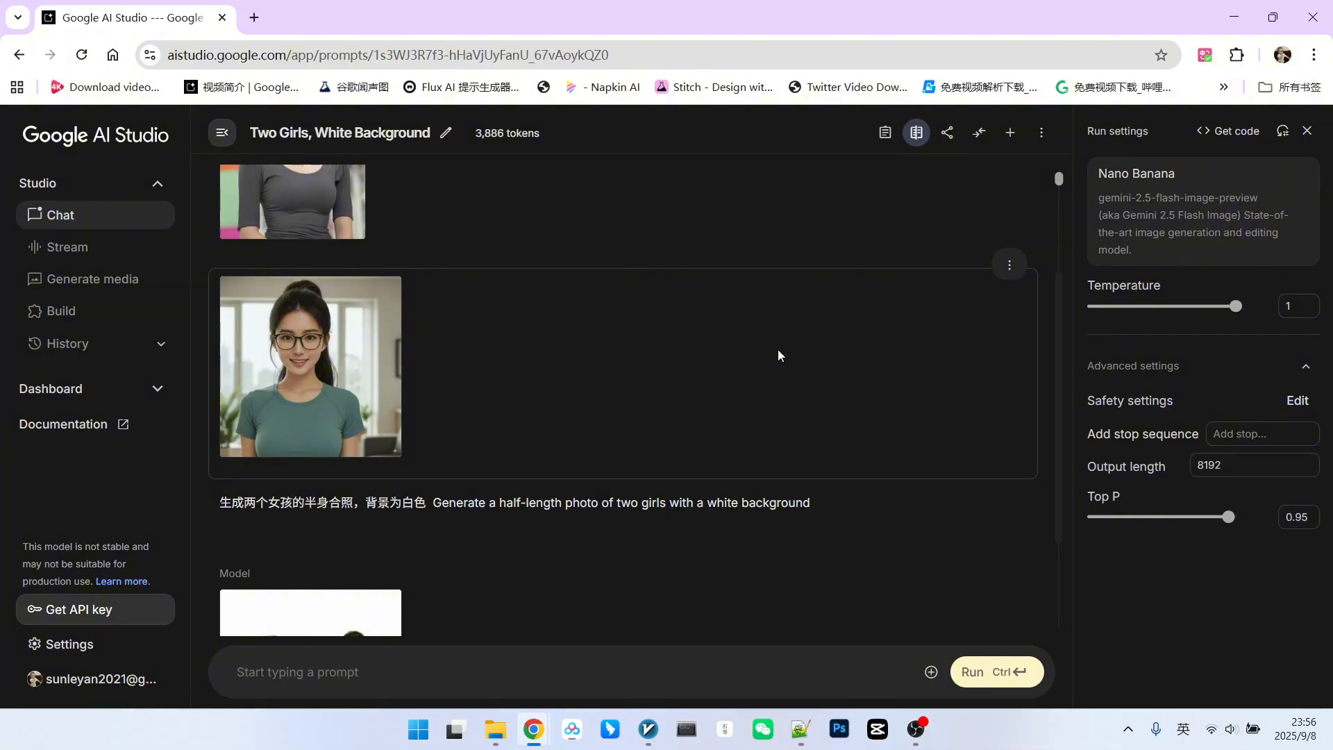
pyautogui.scroll(-2, 615, 463)
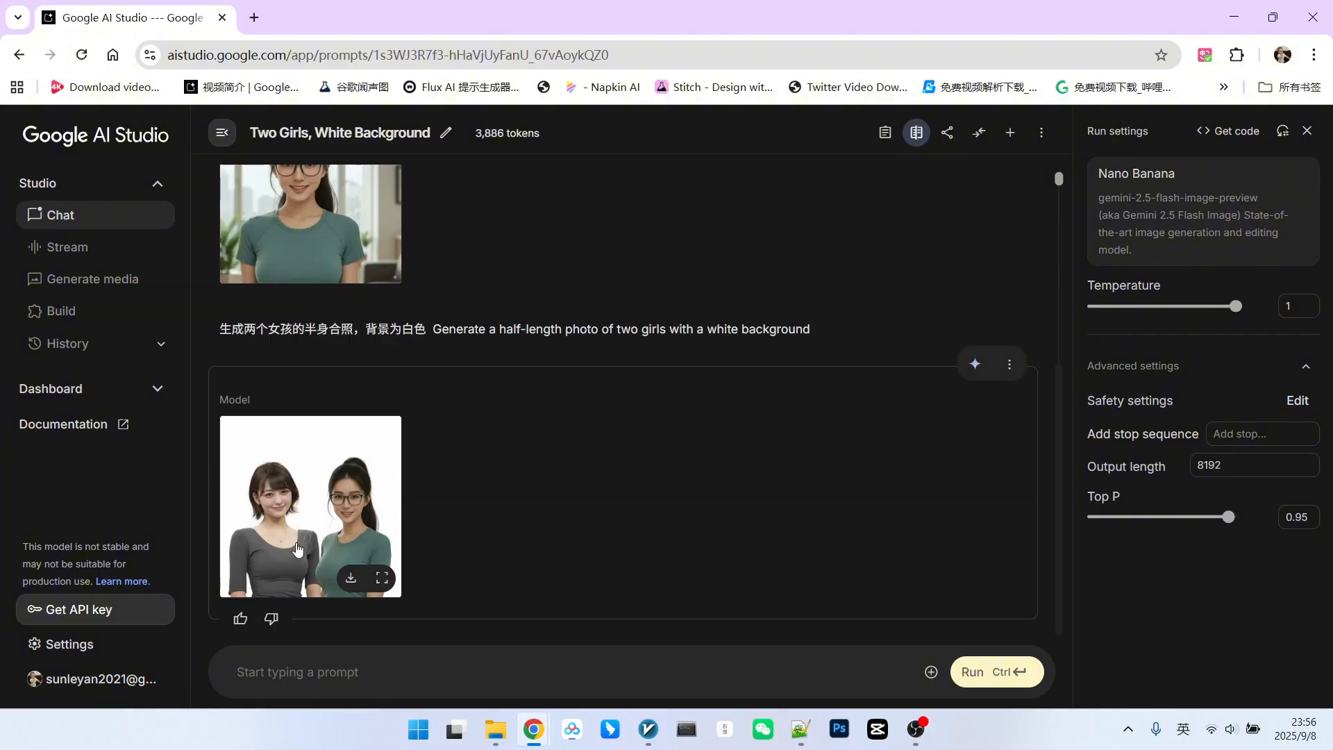
pyautogui.scroll(2, 354, 500)
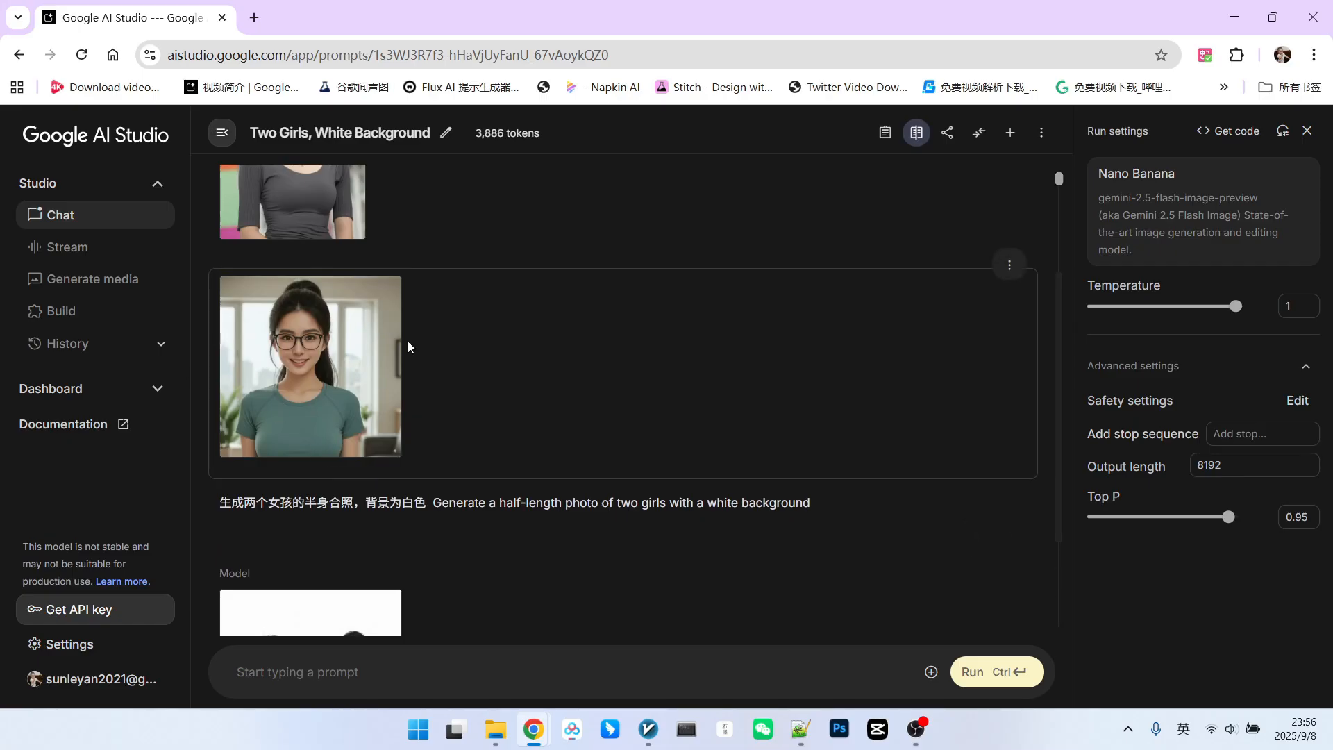
pyautogui.scroll(-2, 633, 305)
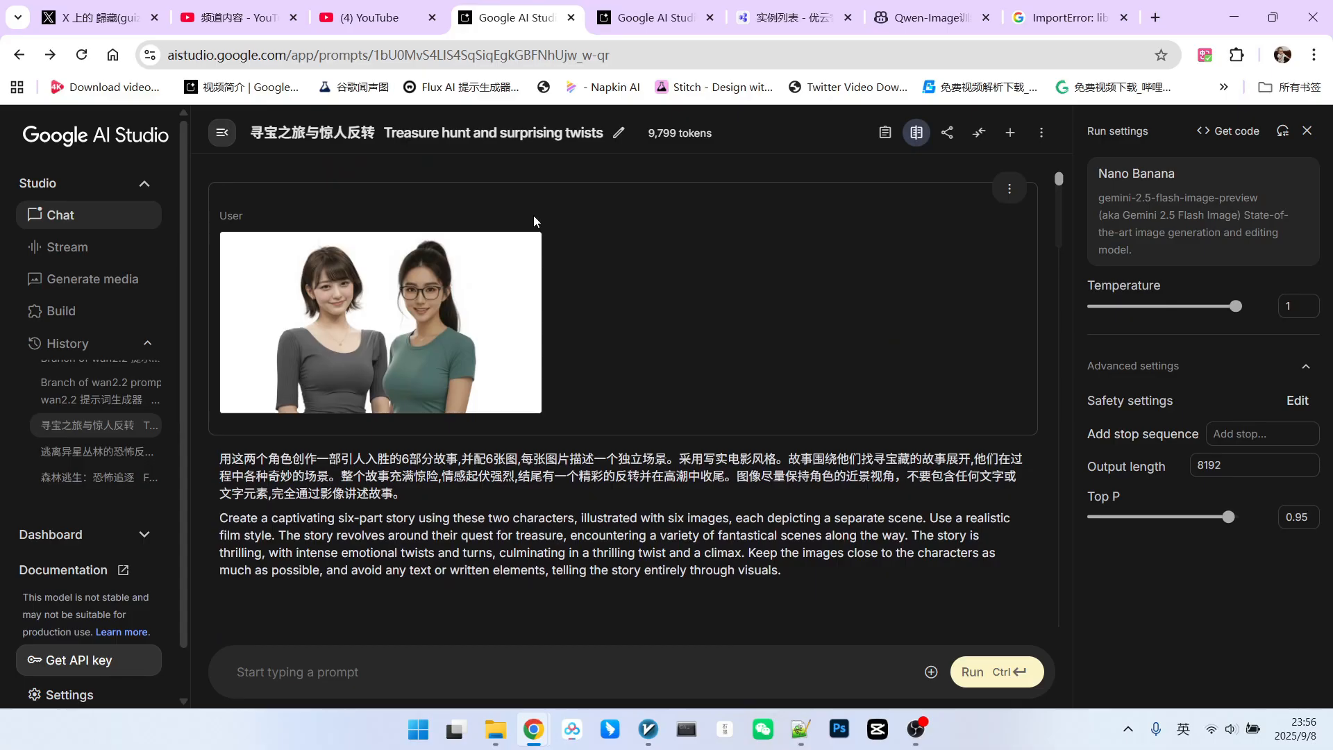
pyautogui.moveTo(483, 322)
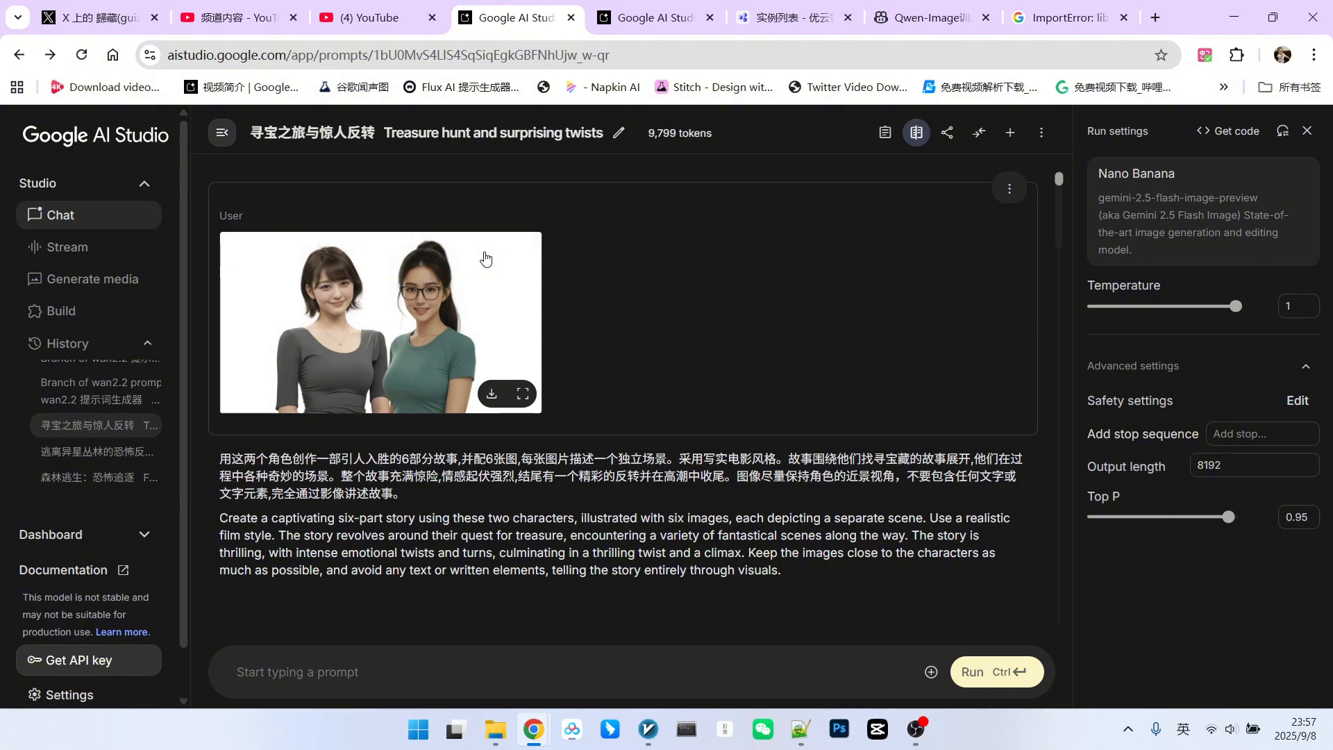
pyautogui.scroll(-3, 704, 331)
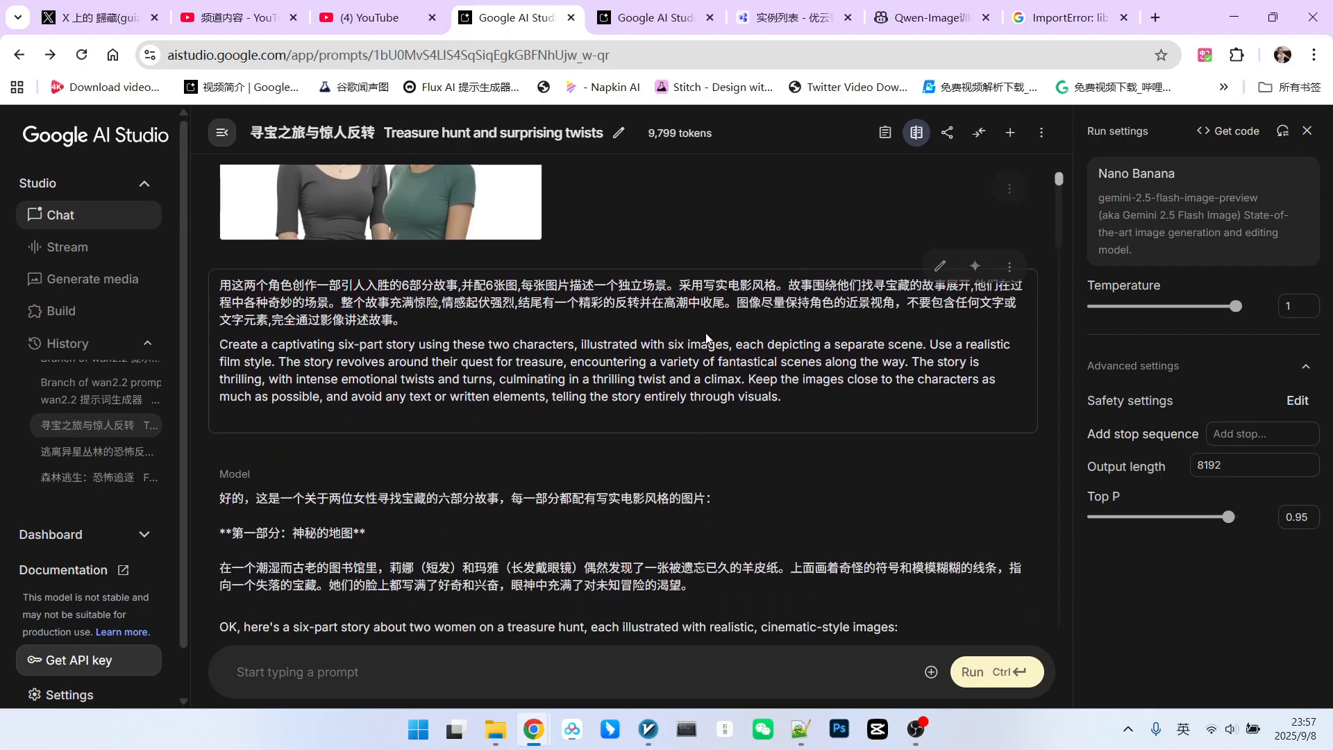
pyautogui.scroll(2, 711, 328)
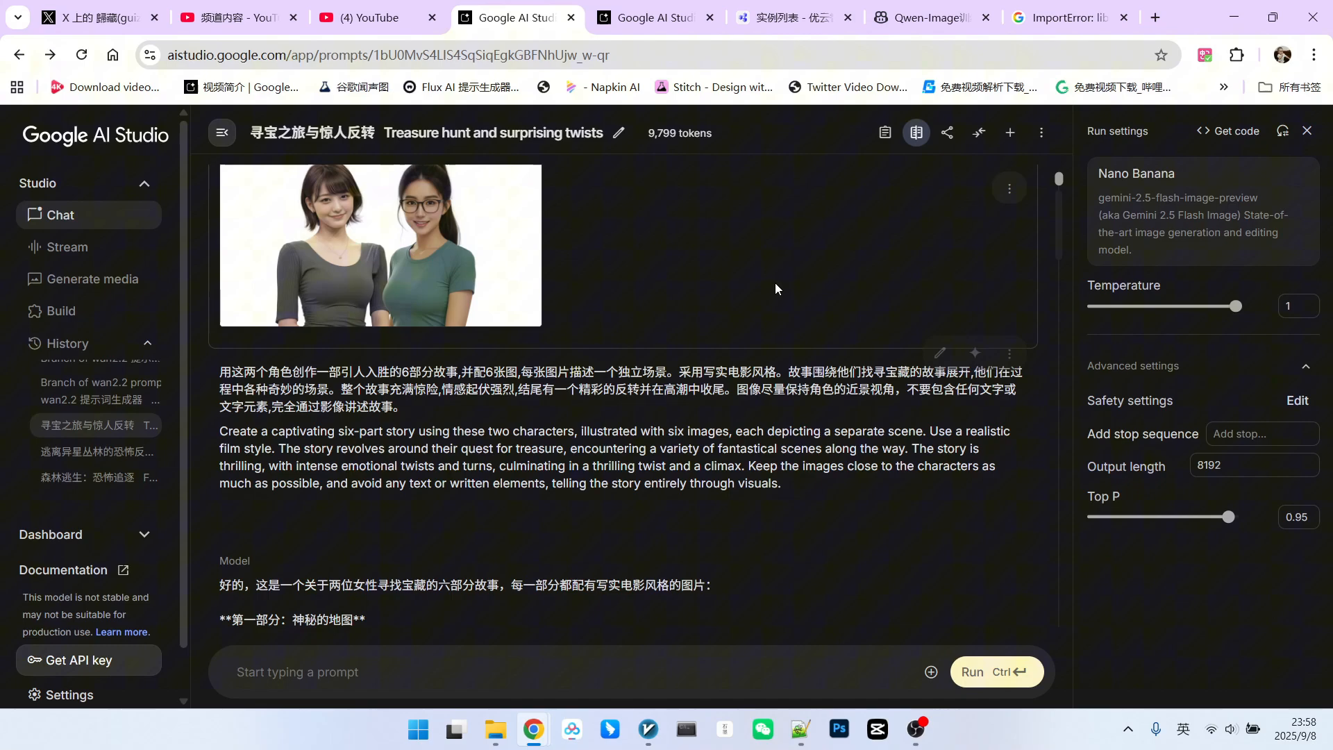
pyautogui.scroll(-5, 625, 417)
pyautogui.scroll(-2, 839, 217)
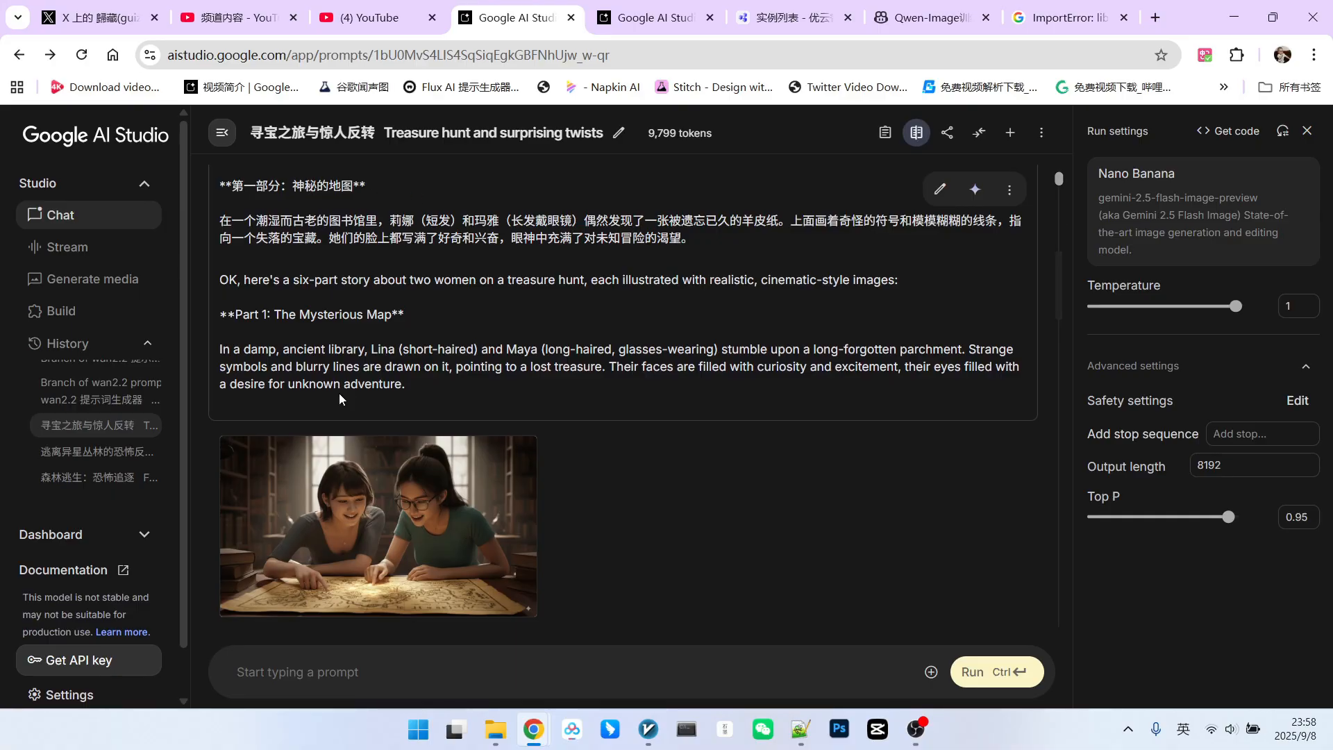
pyautogui.scroll(-2, 405, 313)
pyautogui.scroll(-2, 455, 380)
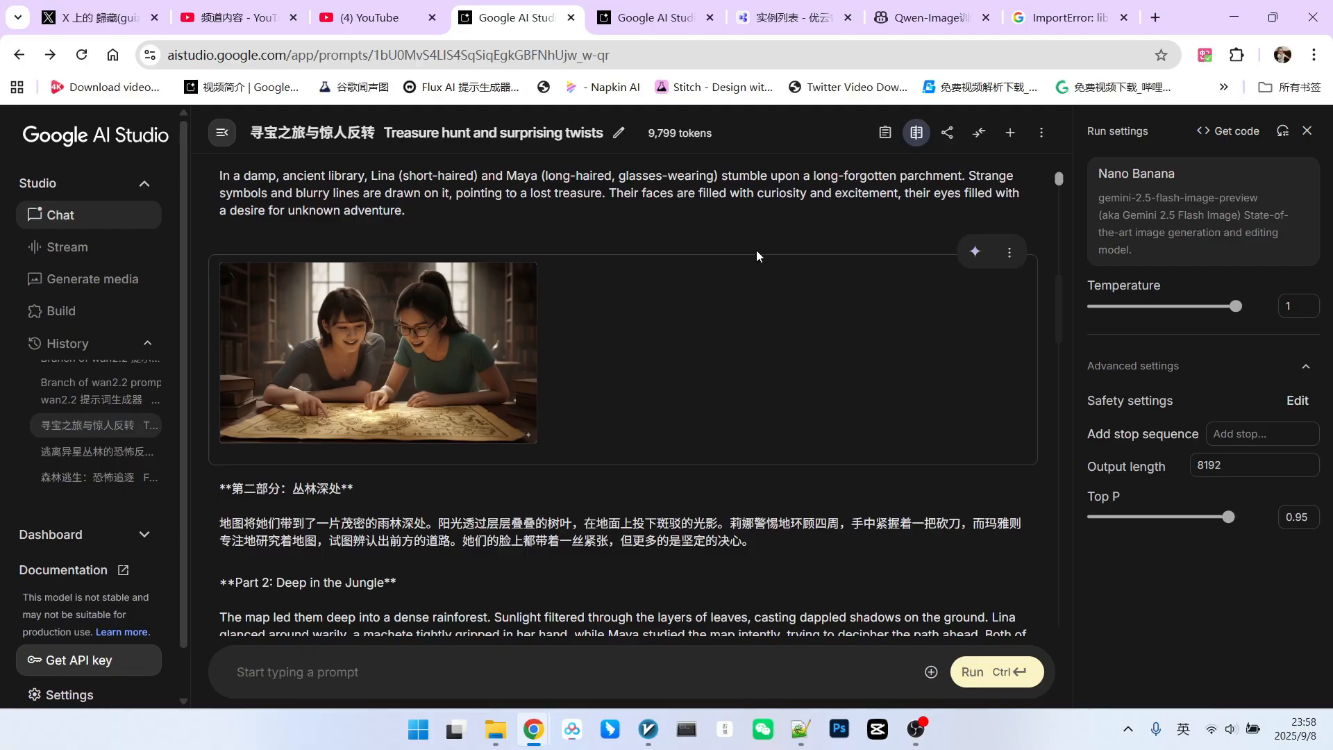
pyautogui.scroll(-3, 756, 250)
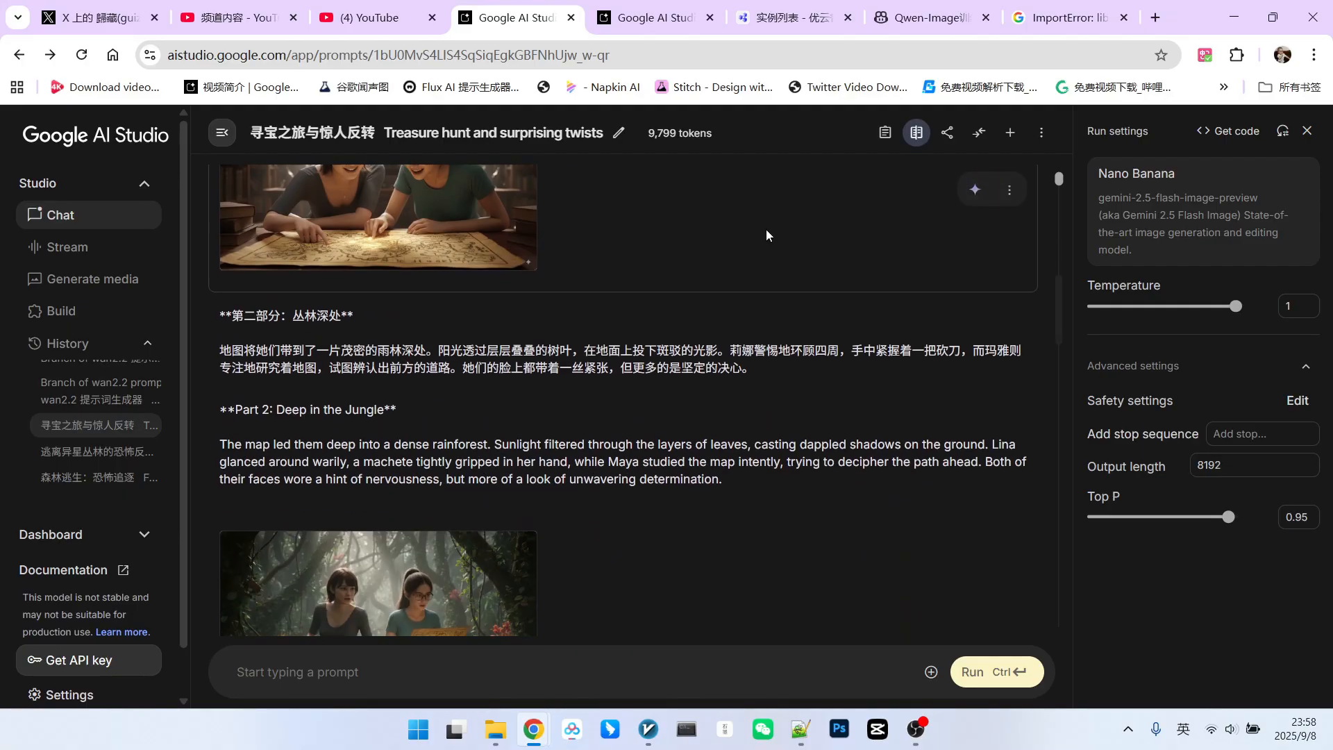
pyautogui.scroll(-3, 765, 229)
pyautogui.scroll(1, 765, 229)
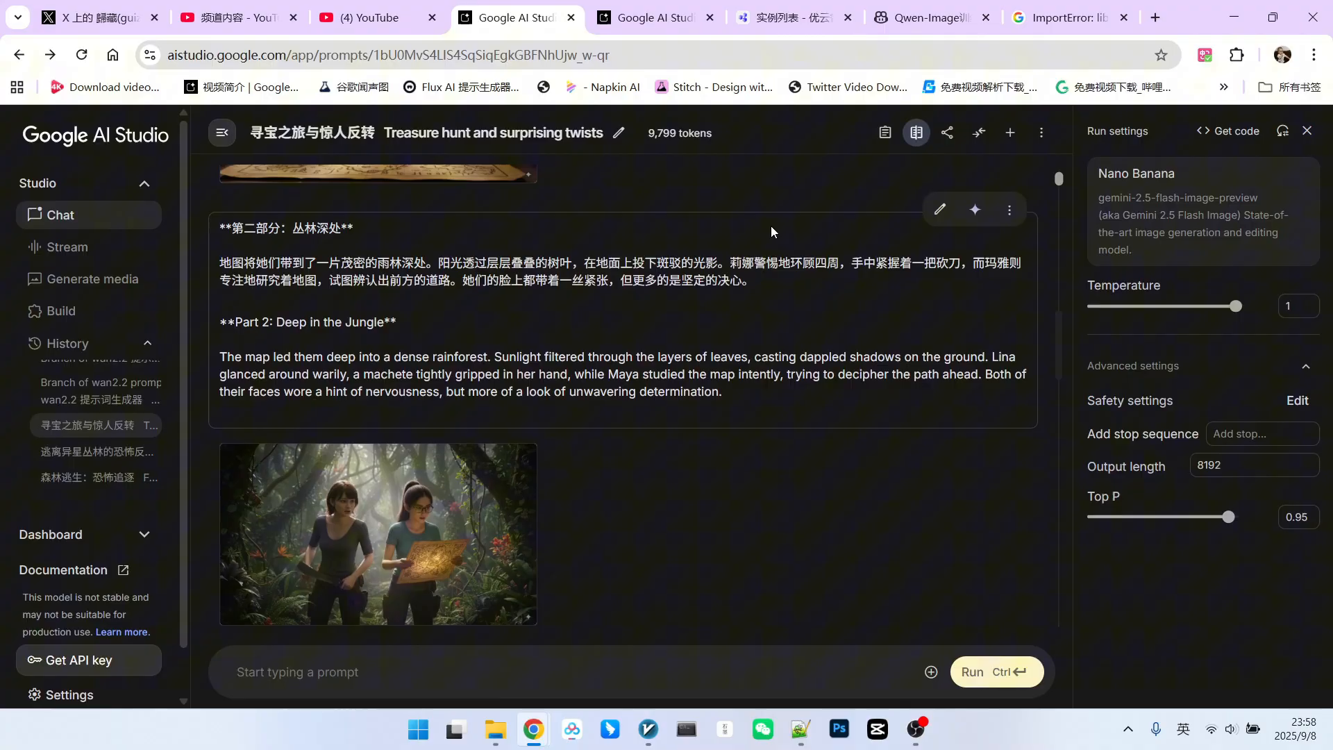
pyautogui.scroll(-1, 770, 227)
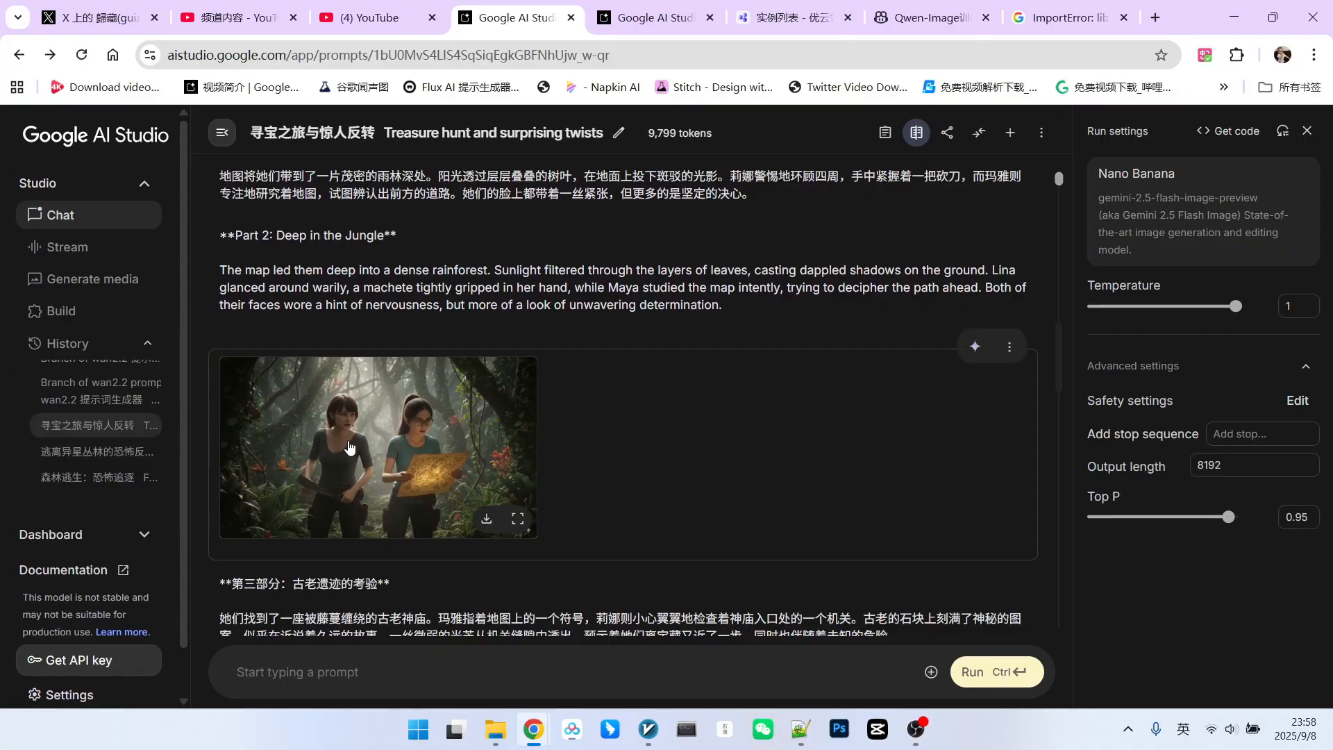
pyautogui.scroll(2, 416, 437)
pyautogui.scroll(1, 416, 438)
pyautogui.scroll(-4, 469, 438)
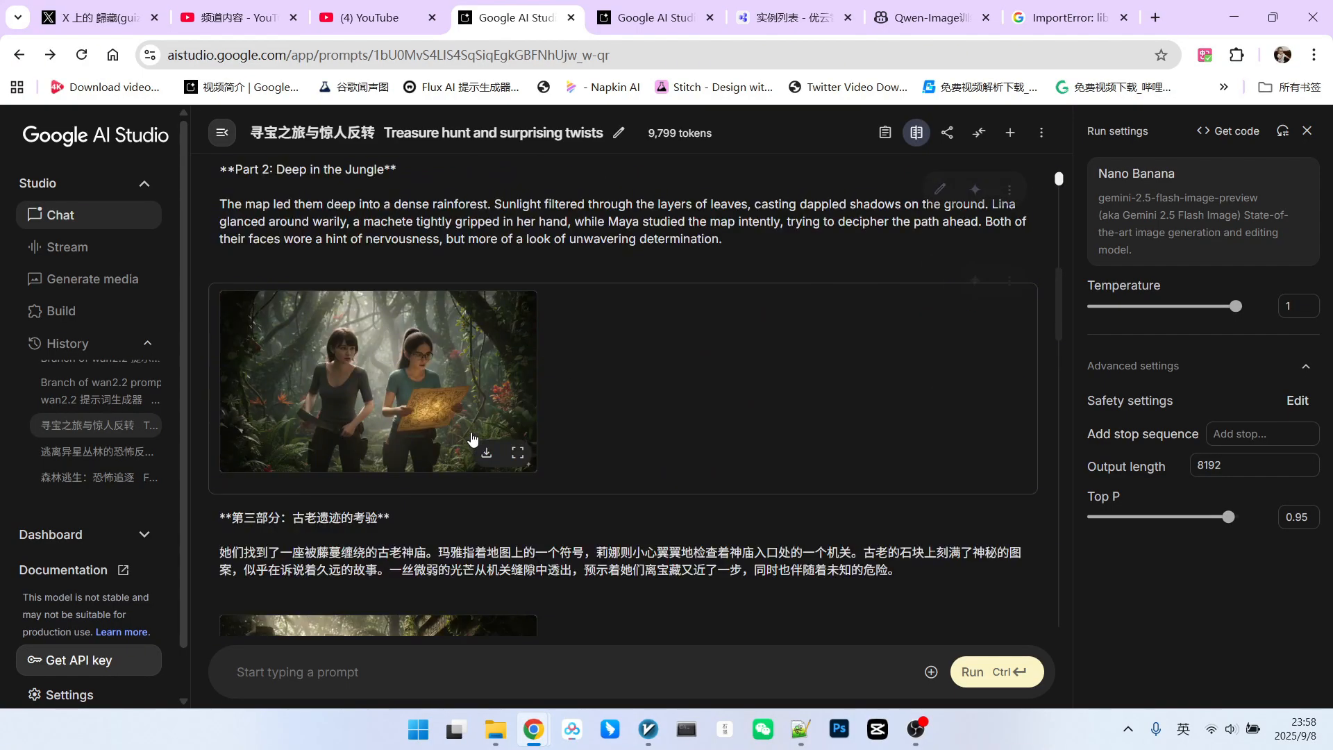
pyautogui.scroll(-3, 677, 371)
pyautogui.scroll(-2, 678, 372)
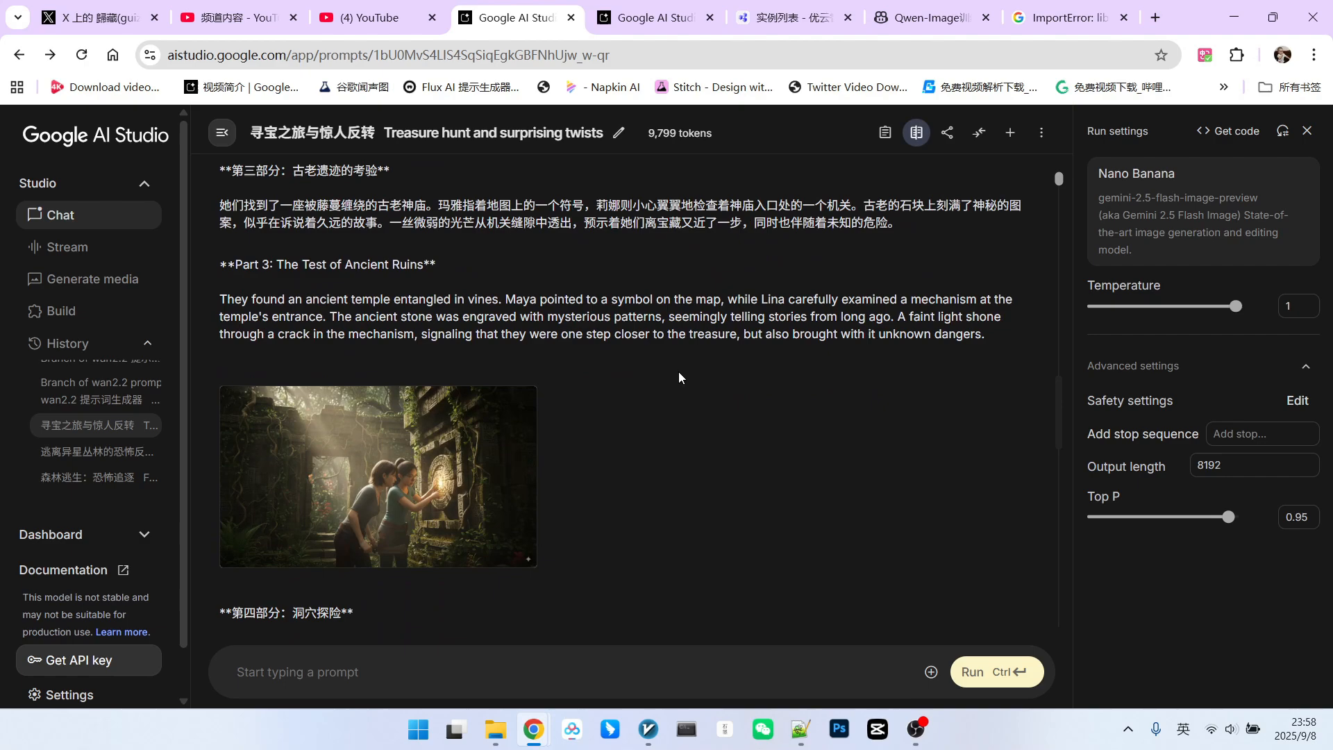
pyautogui.scroll(1, 678, 372)
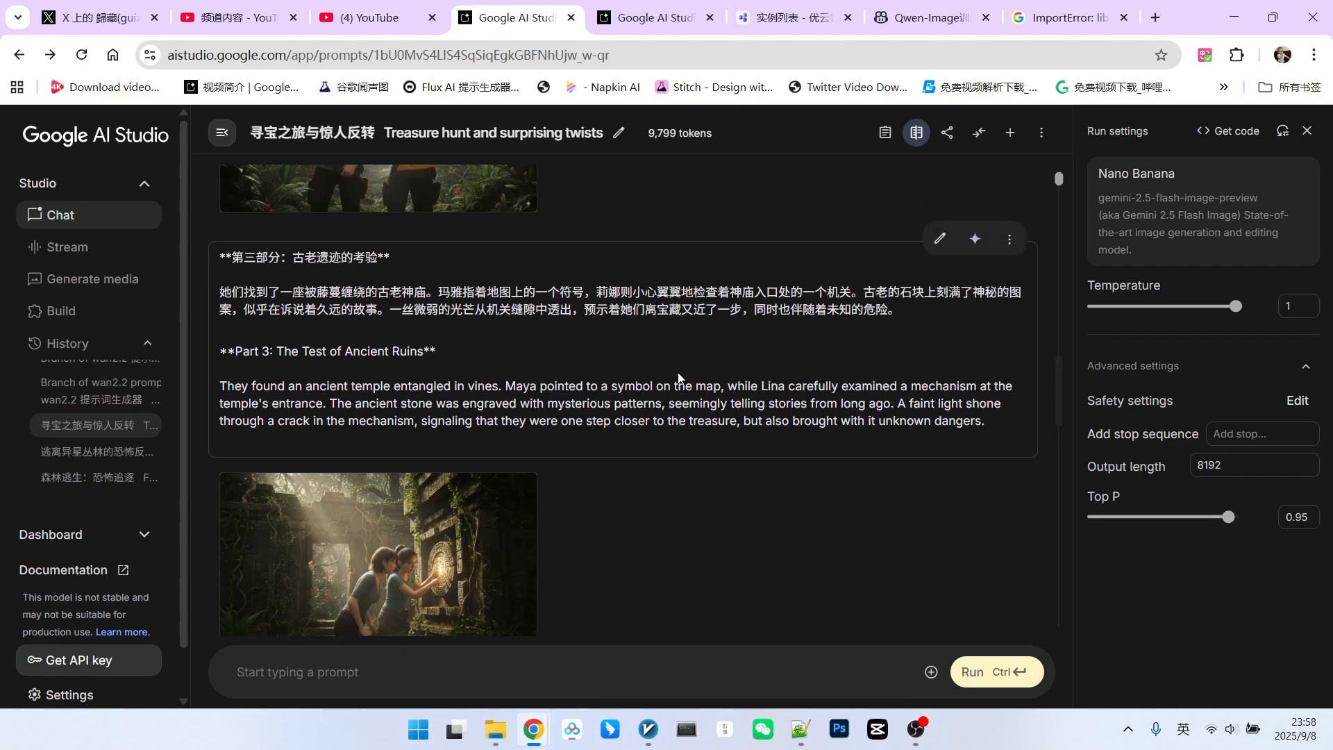
pyautogui.scroll(-5, 678, 371)
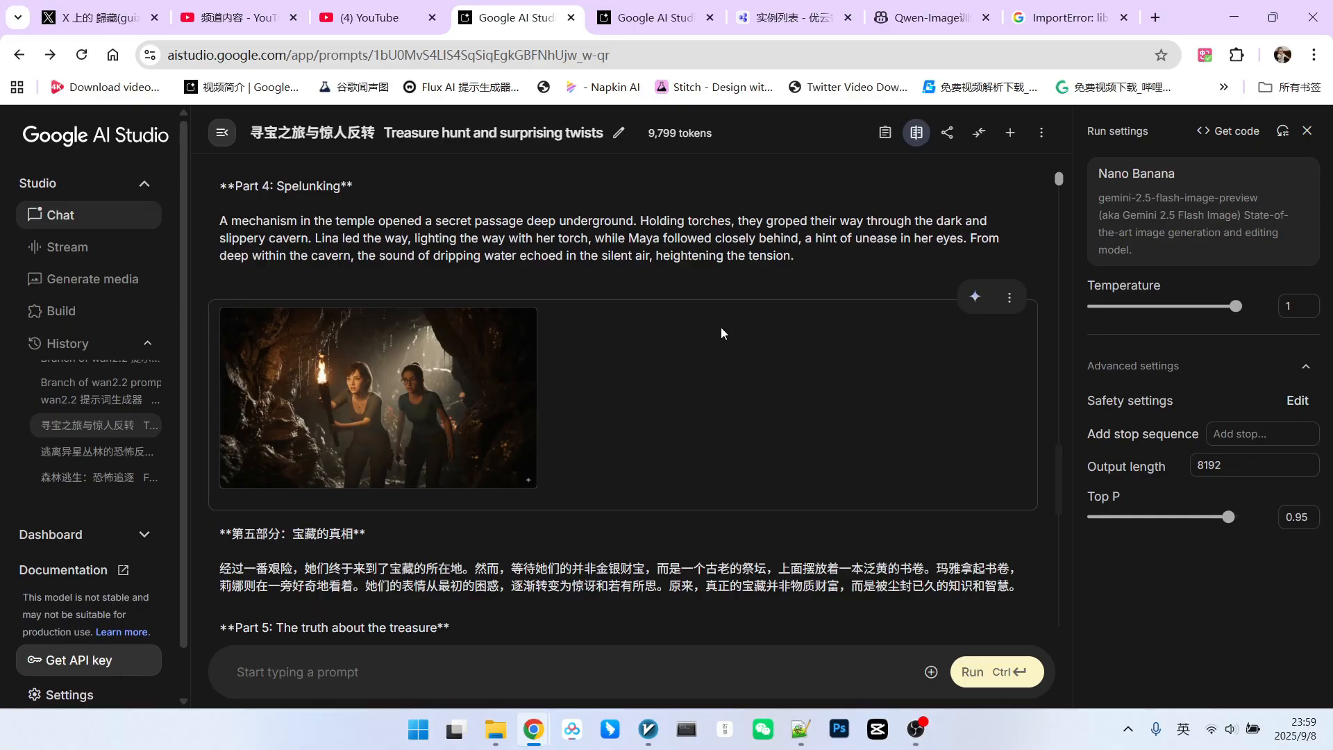
pyautogui.scroll(1, 721, 328)
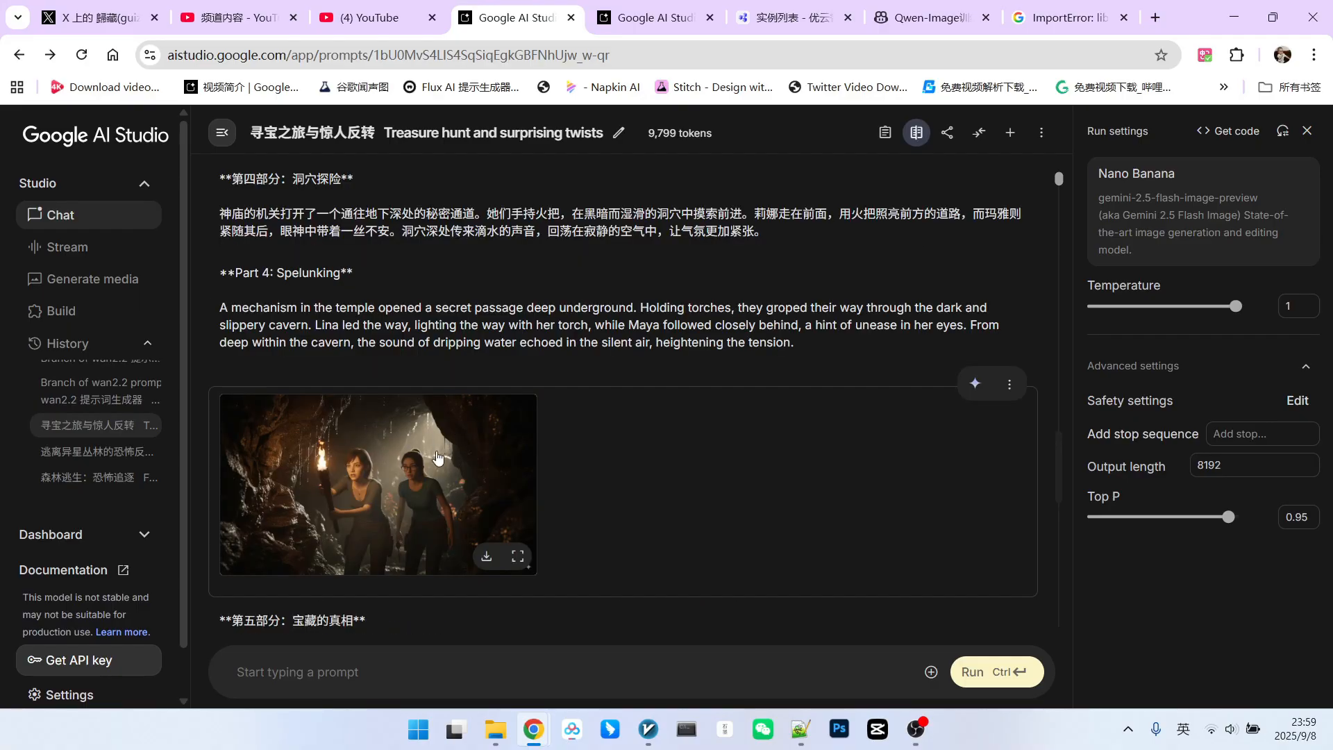
pyautogui.scroll(-5, 655, 441)
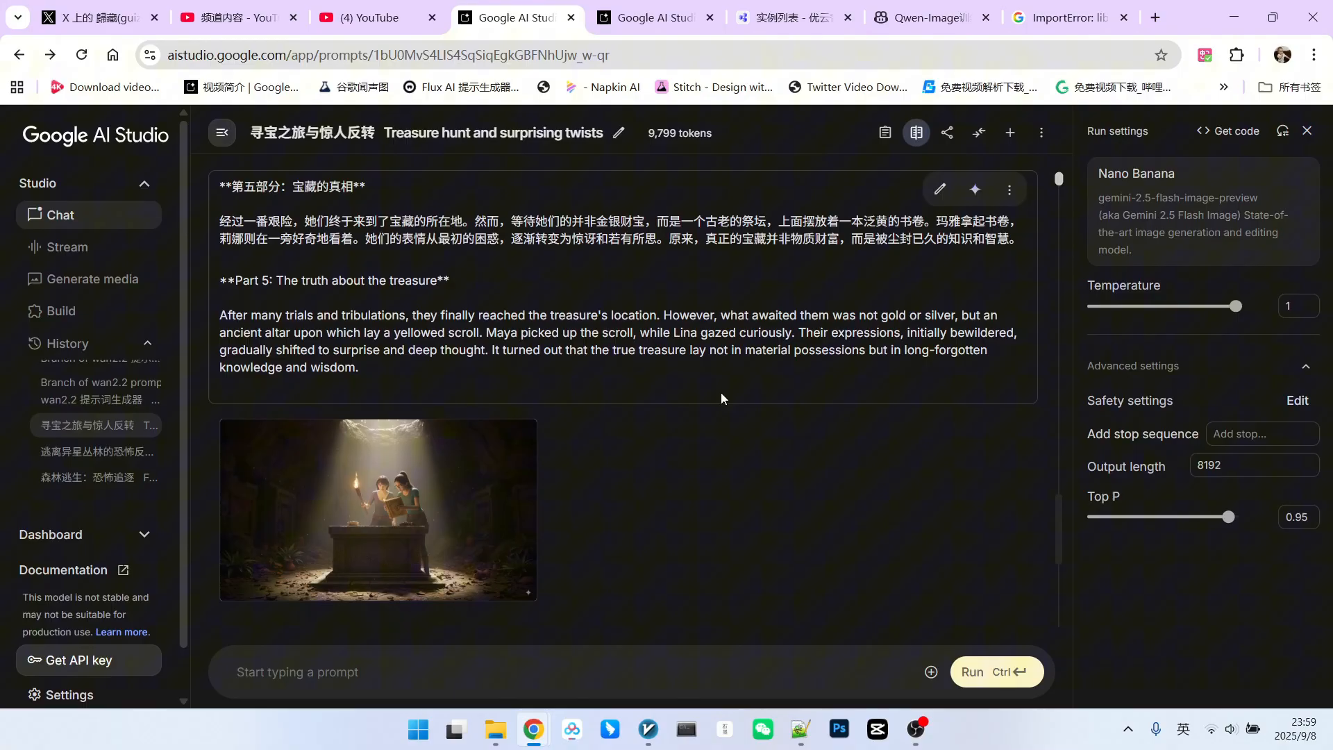
pyautogui.scroll(-1, 423, 471)
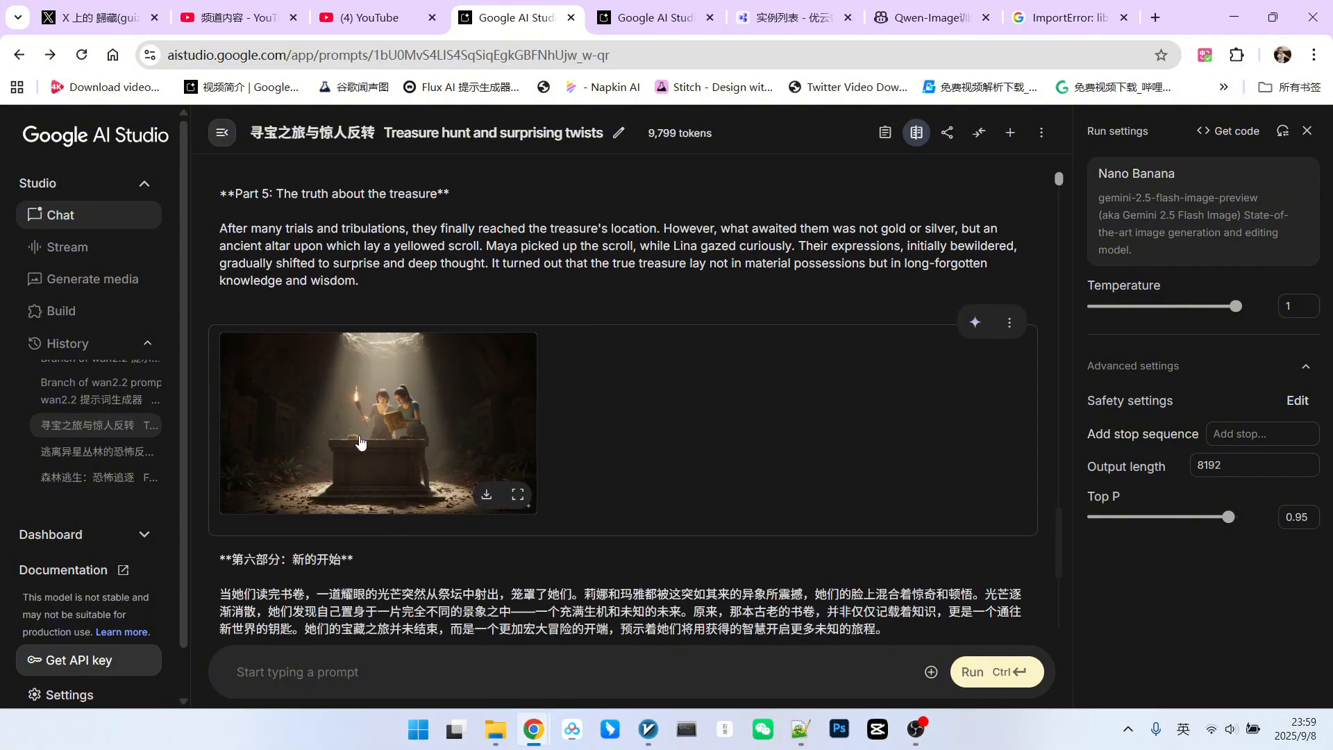
pyautogui.scroll(-4, 645, 406)
pyautogui.scroll(-1, 666, 406)
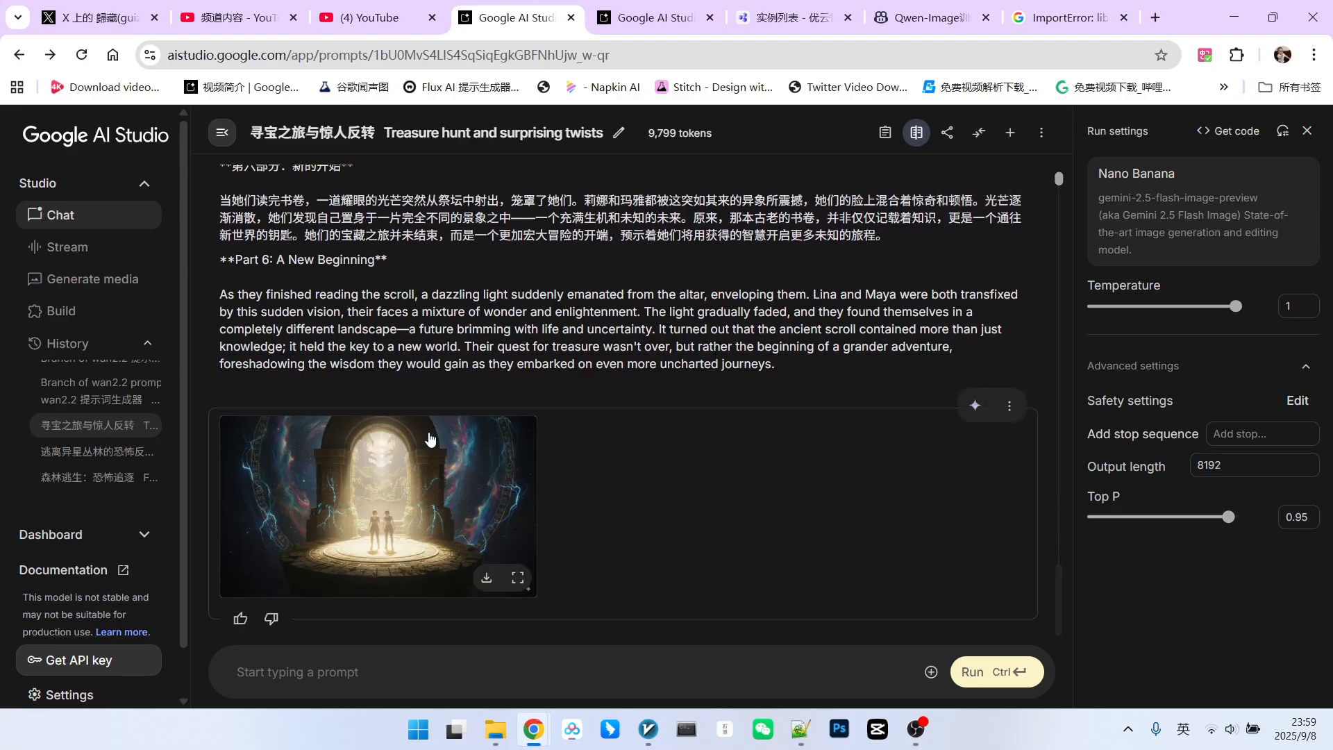
pyautogui.scroll(2, 404, 510)
pyautogui.scroll(3, 448, 427)
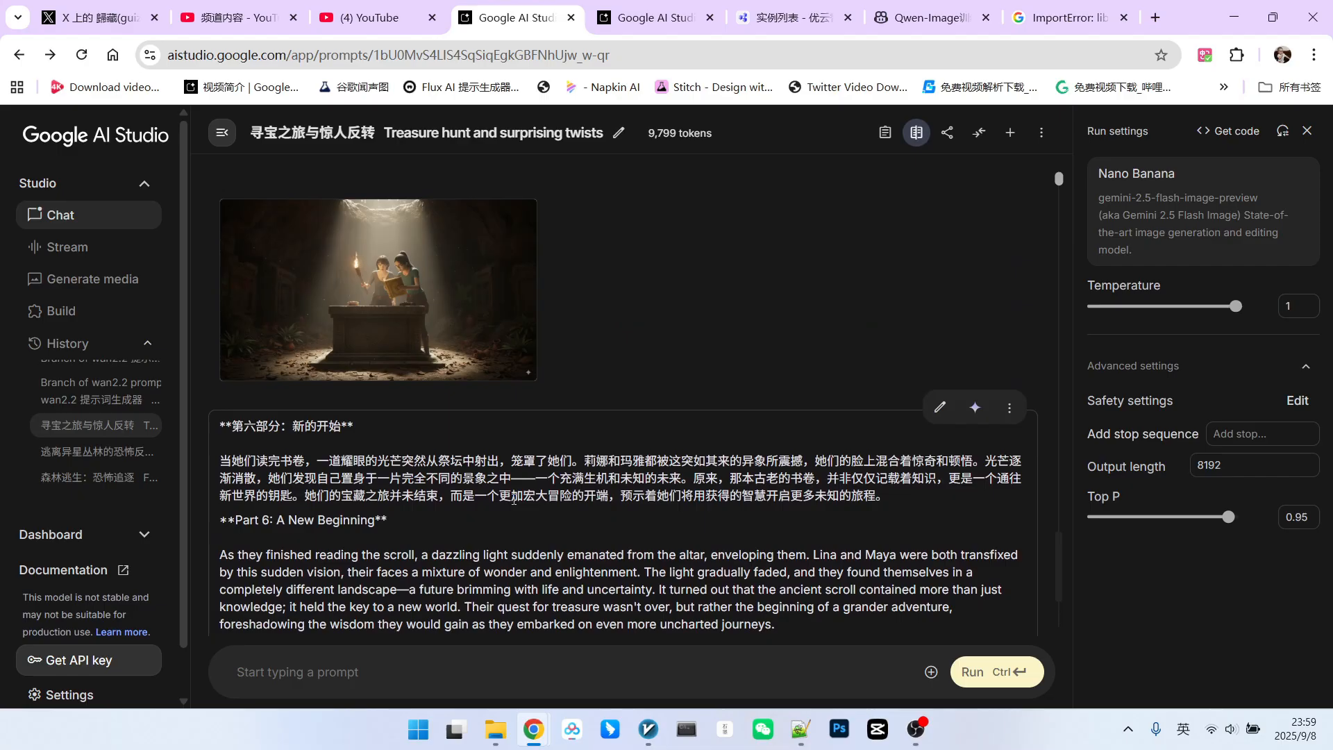
pyautogui.scroll(3, 562, 458)
pyautogui.scroll(2, 561, 477)
pyautogui.scroll(3, 560, 478)
pyautogui.scroll(3, 417, 468)
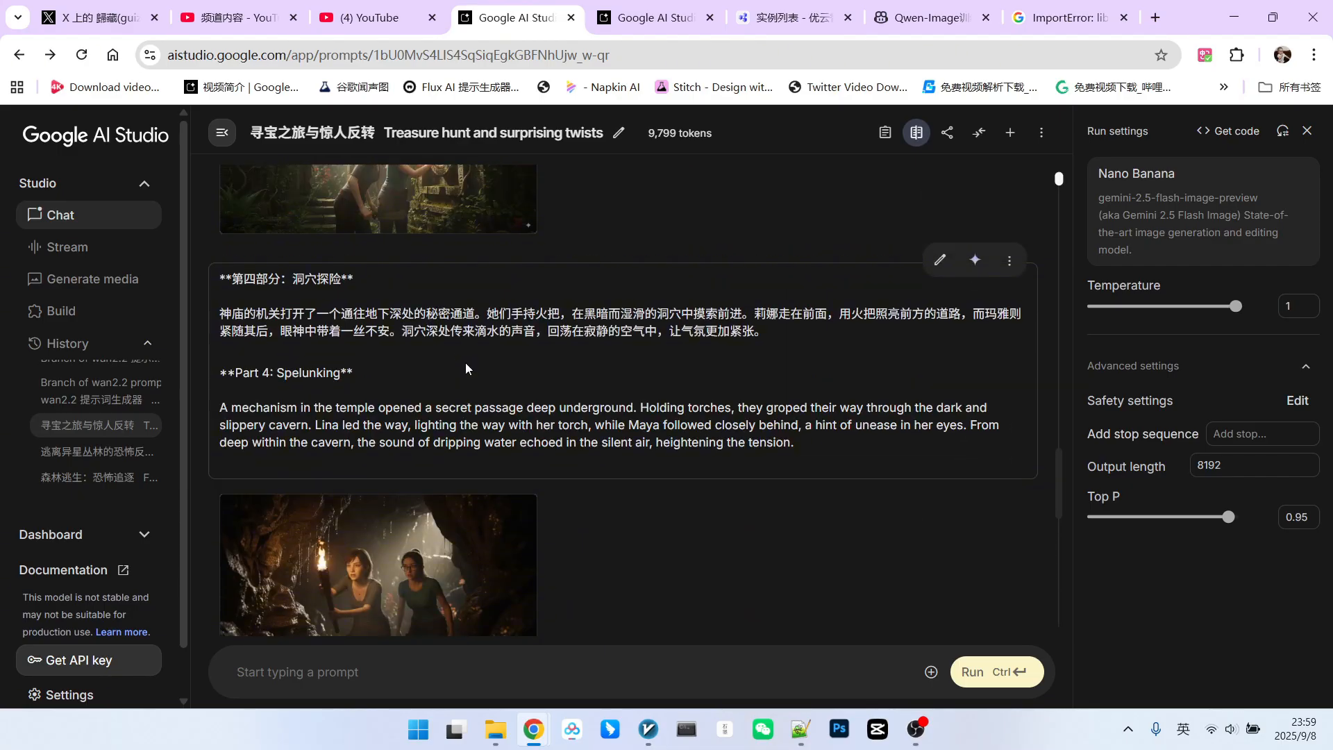
pyautogui.scroll(1, 314, 469)
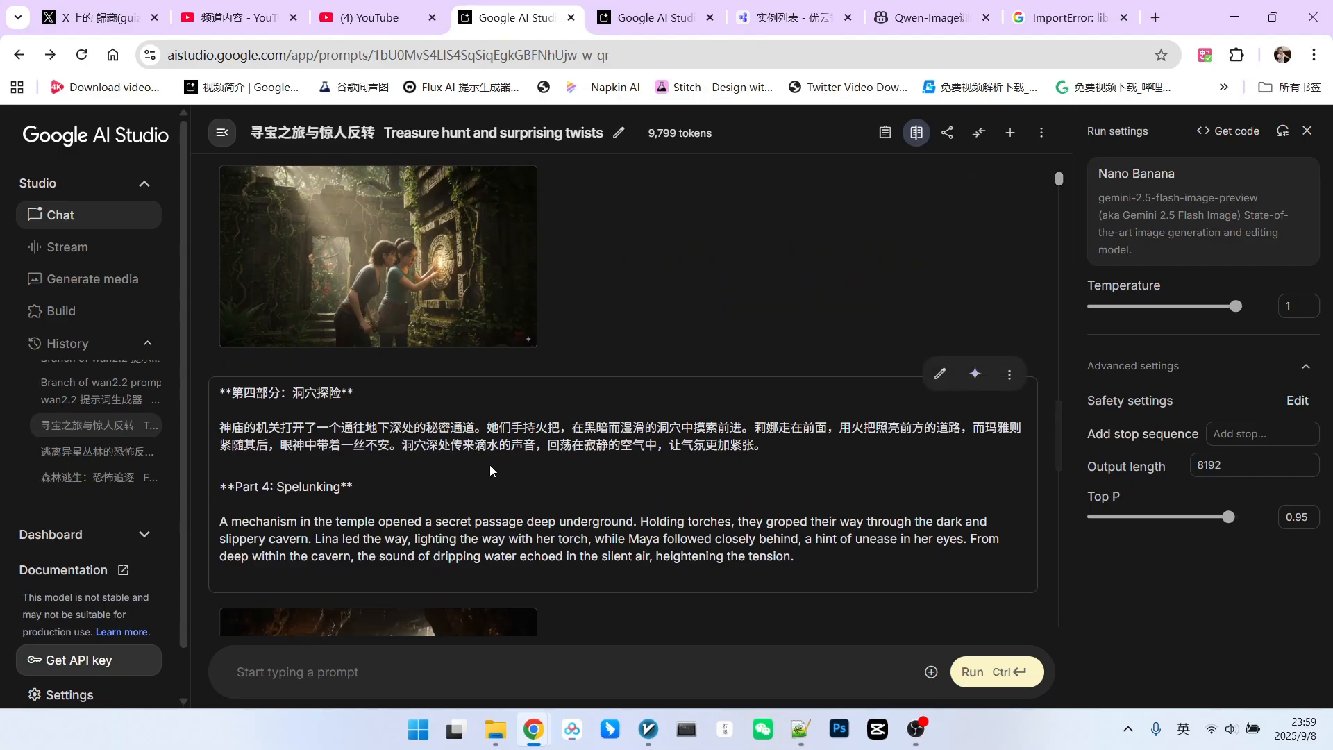
pyautogui.scroll(2, 491, 465)
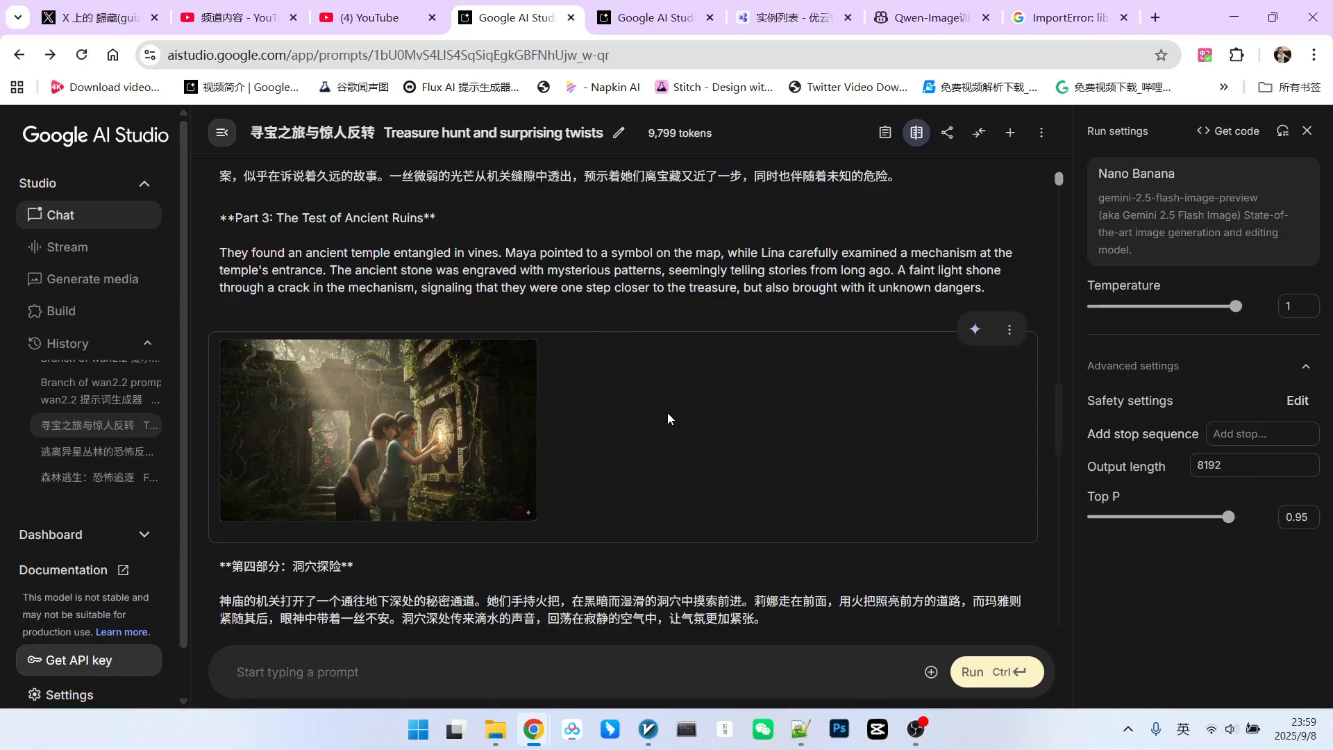
# Step: Review the library and rainforest scene descriptions and the library English Wan2.2 prompt
pyautogui.click(656, 18)
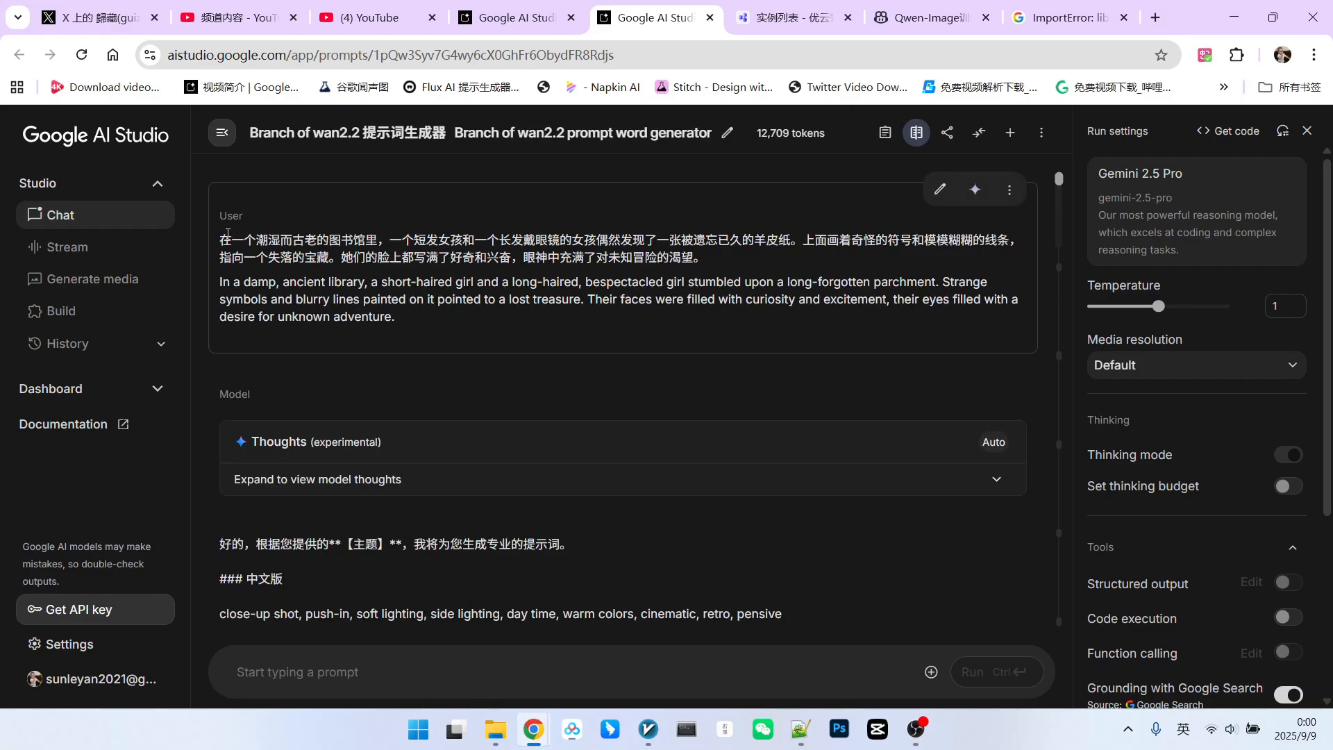
pyautogui.moveTo(569, 245); pyautogui.dragTo(706, 257)
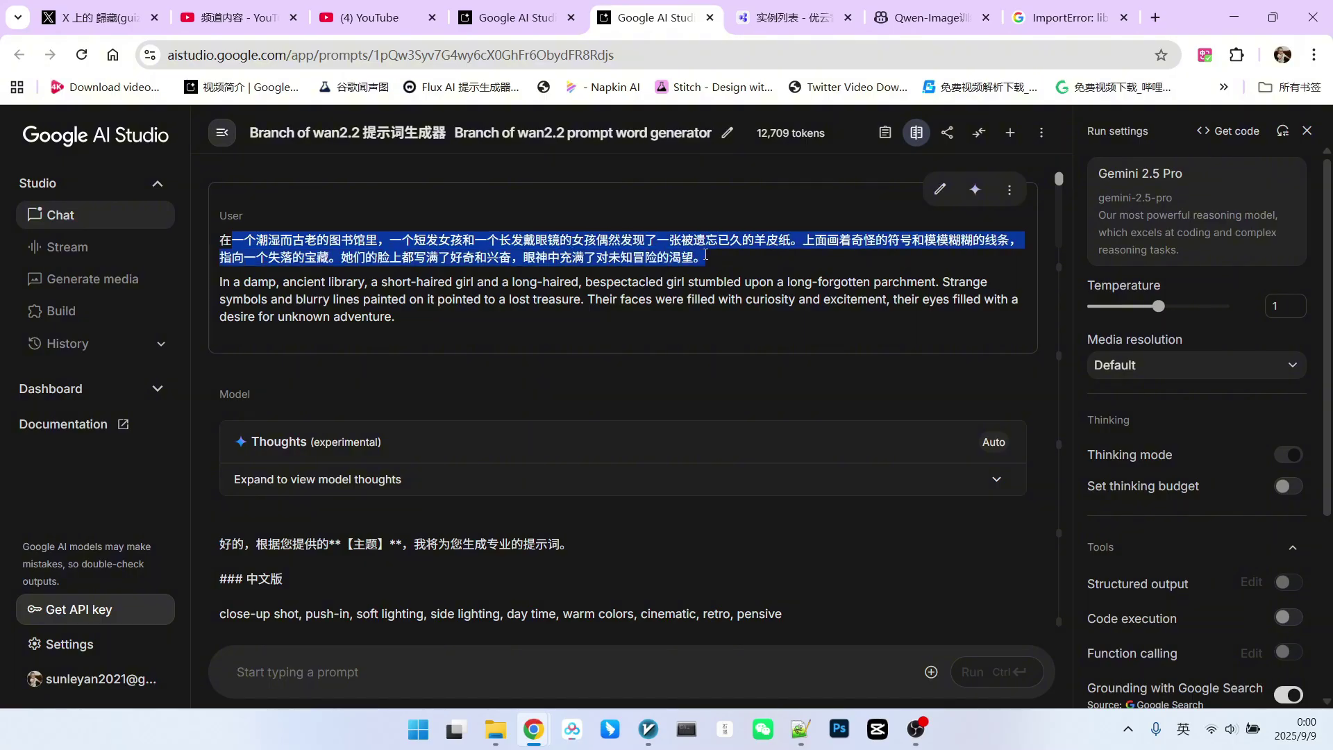
pyautogui.click(629, 281)
pyautogui.scroll(-5, 629, 314)
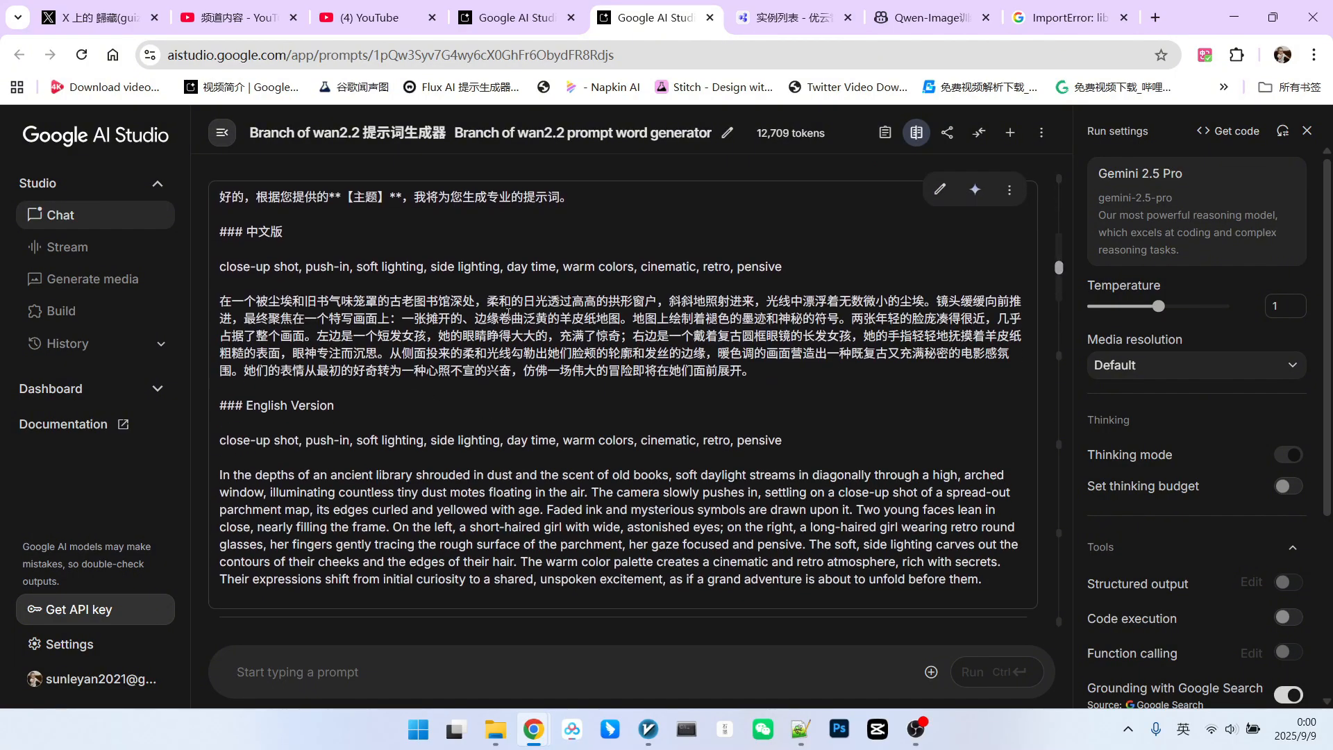
pyautogui.scroll(-4, 503, 308)
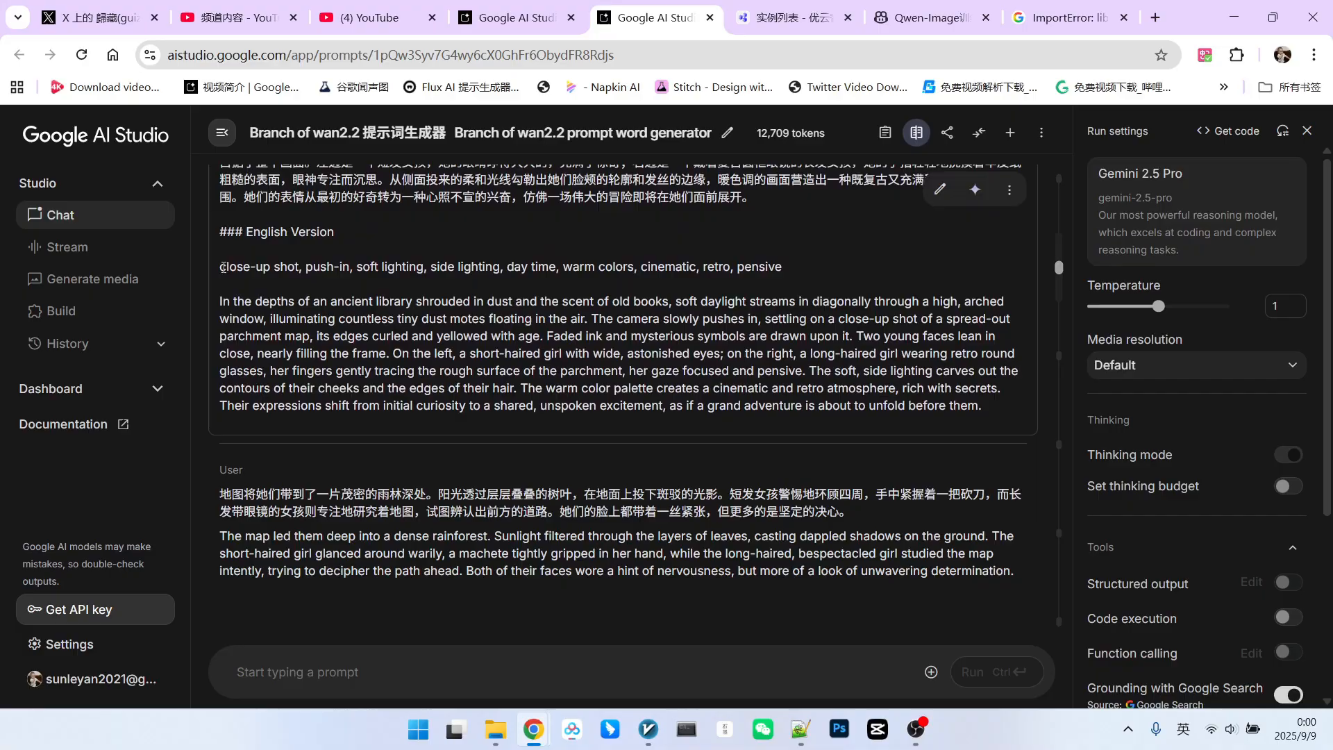
pyautogui.moveTo(362, 274); pyautogui.dragTo(914, 419)
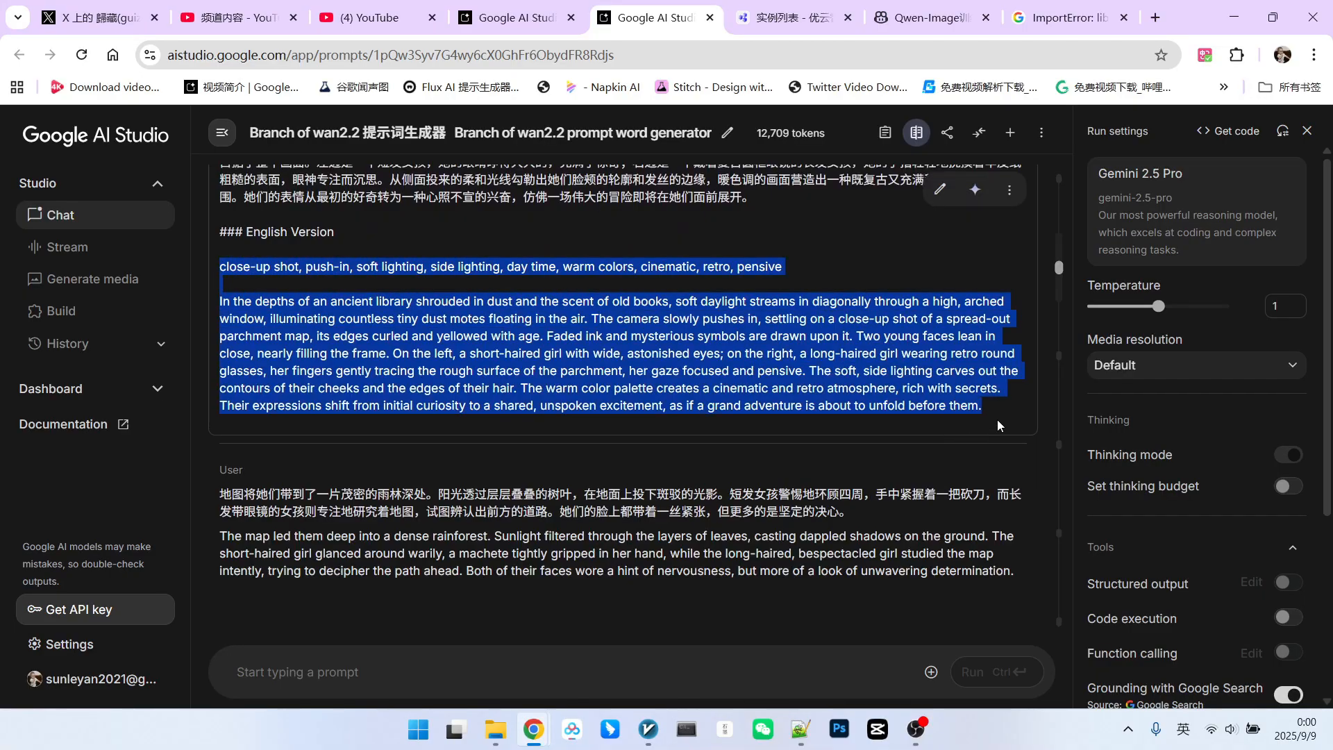
pyautogui.scroll(-2, 768, 284)
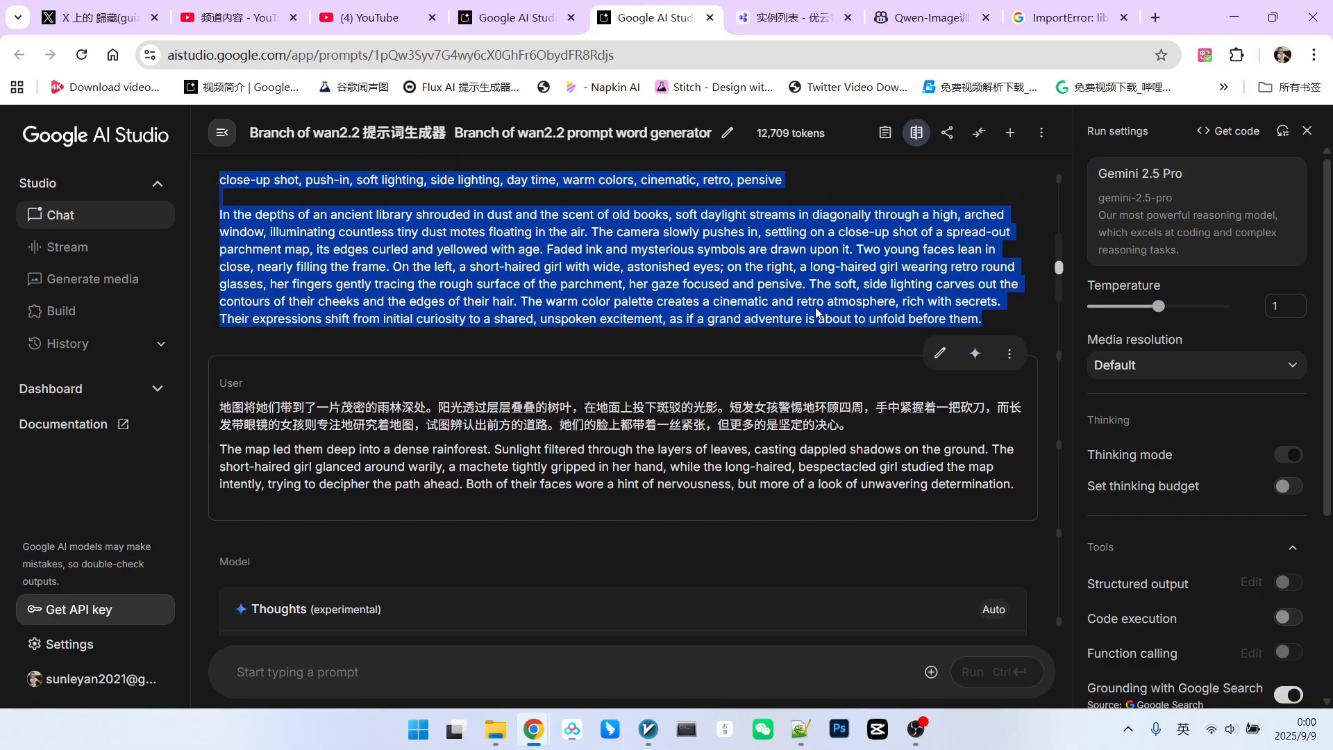
pyautogui.scroll(-2, 817, 312)
pyautogui.click(821, 292)
pyautogui.scroll(-2, 820, 291)
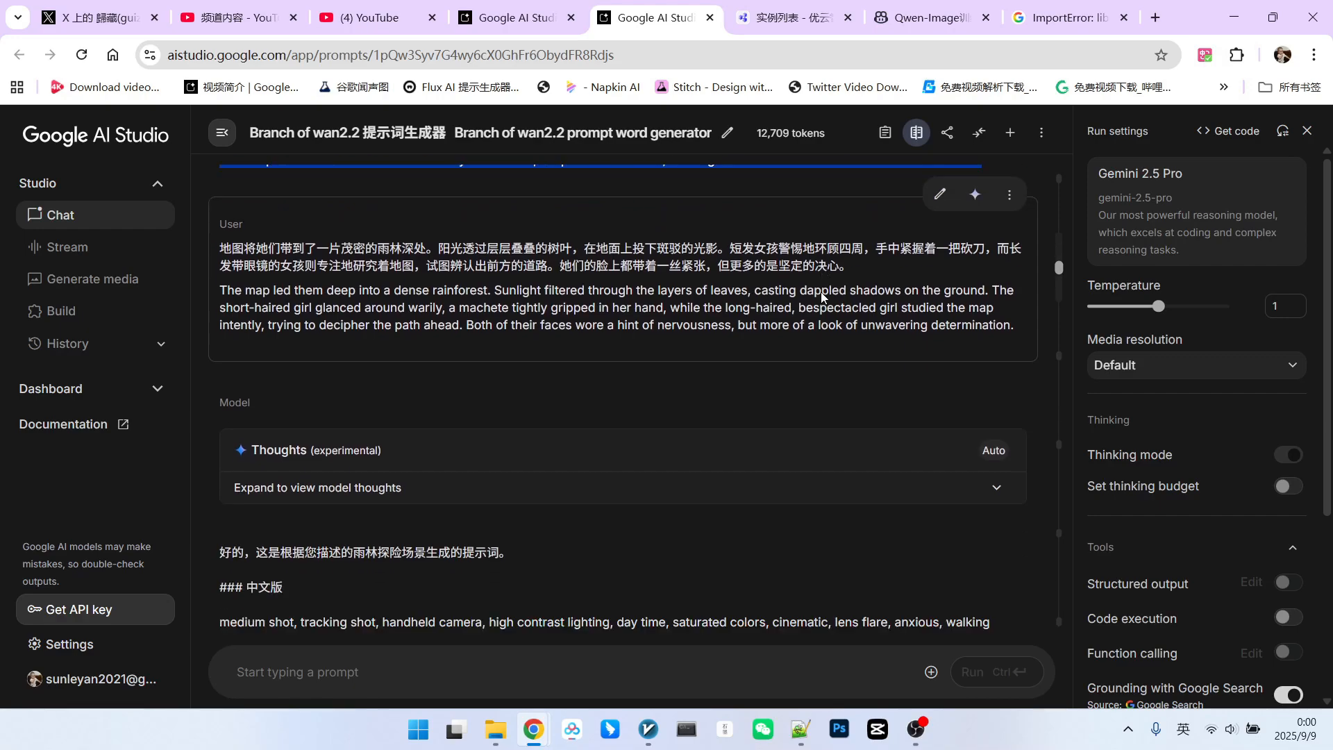
pyautogui.scroll(4, 821, 292)
pyautogui.scroll(-2, 808, 313)
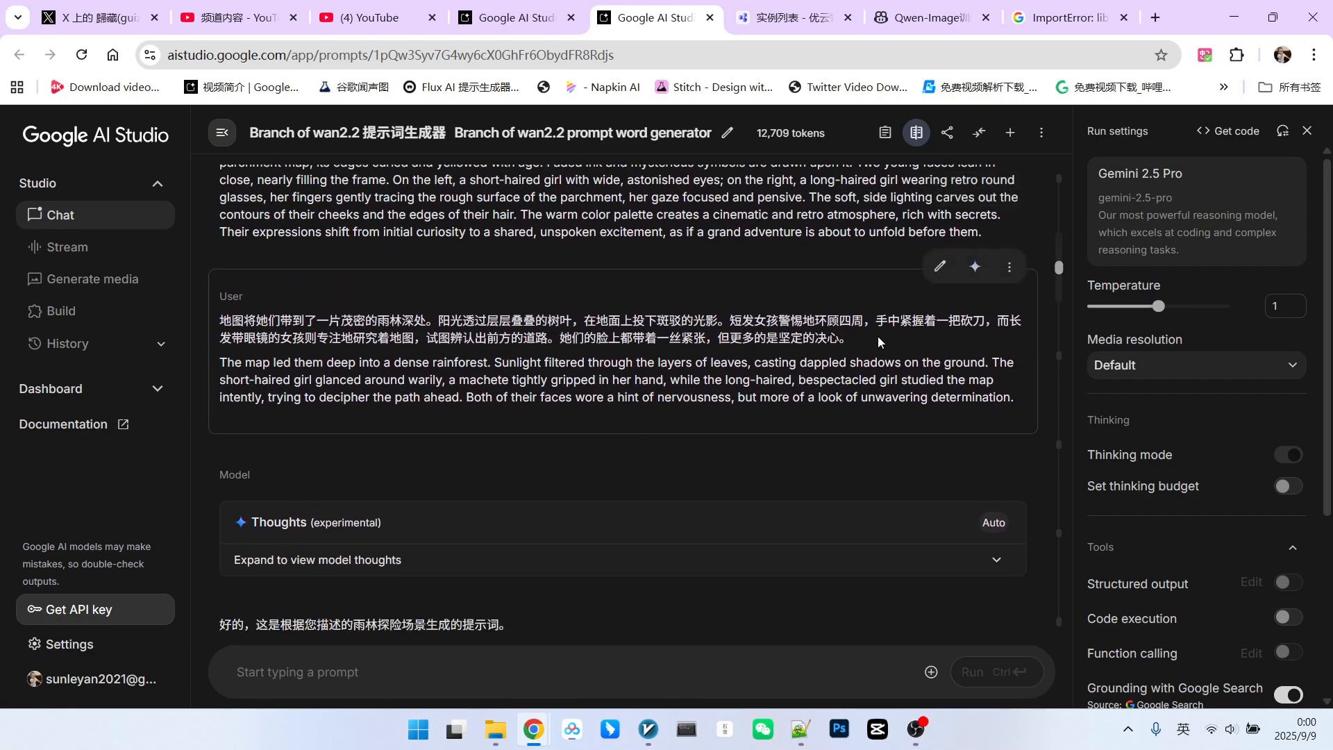
pyautogui.moveTo(877, 339); pyautogui.dragTo(388, 286)
pyautogui.scroll(-5, 576, 333)
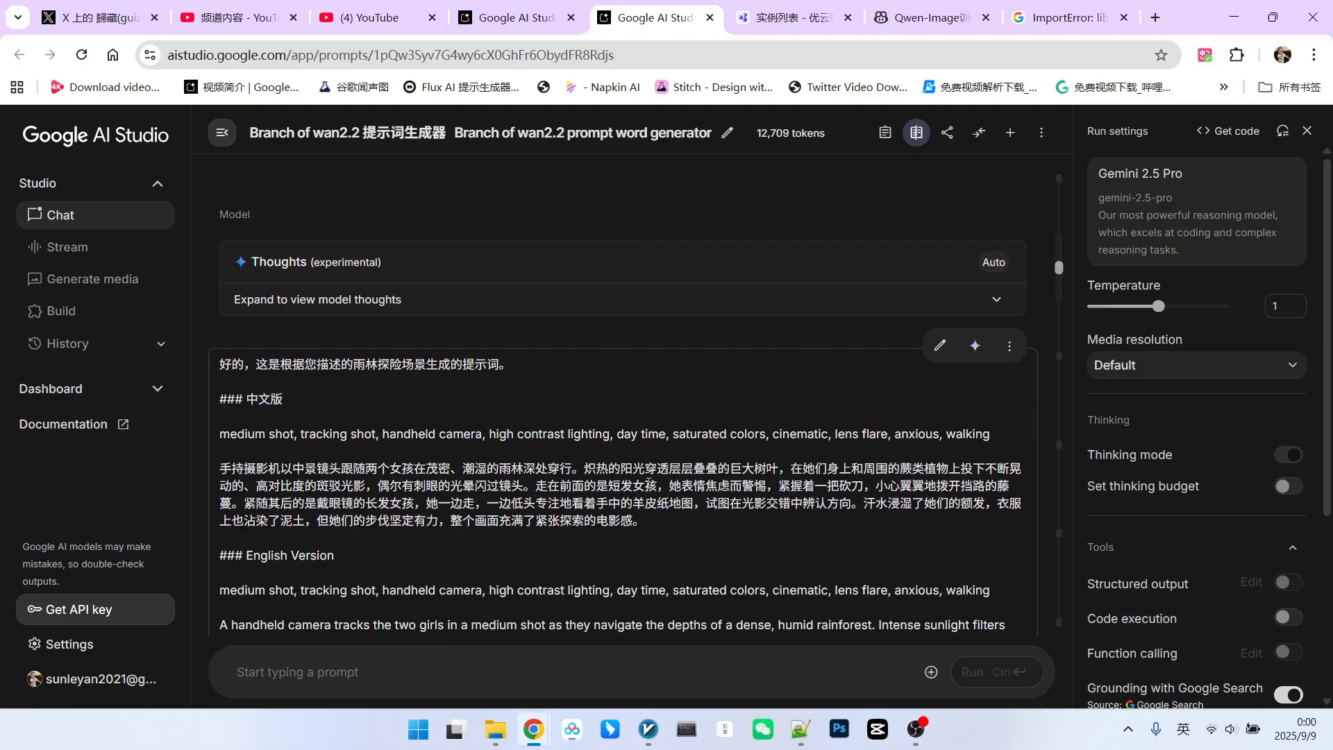
pyautogui.scroll(-5, 648, 481)
pyautogui.scroll(-5, 604, 459)
pyautogui.scroll(-3, 569, 449)
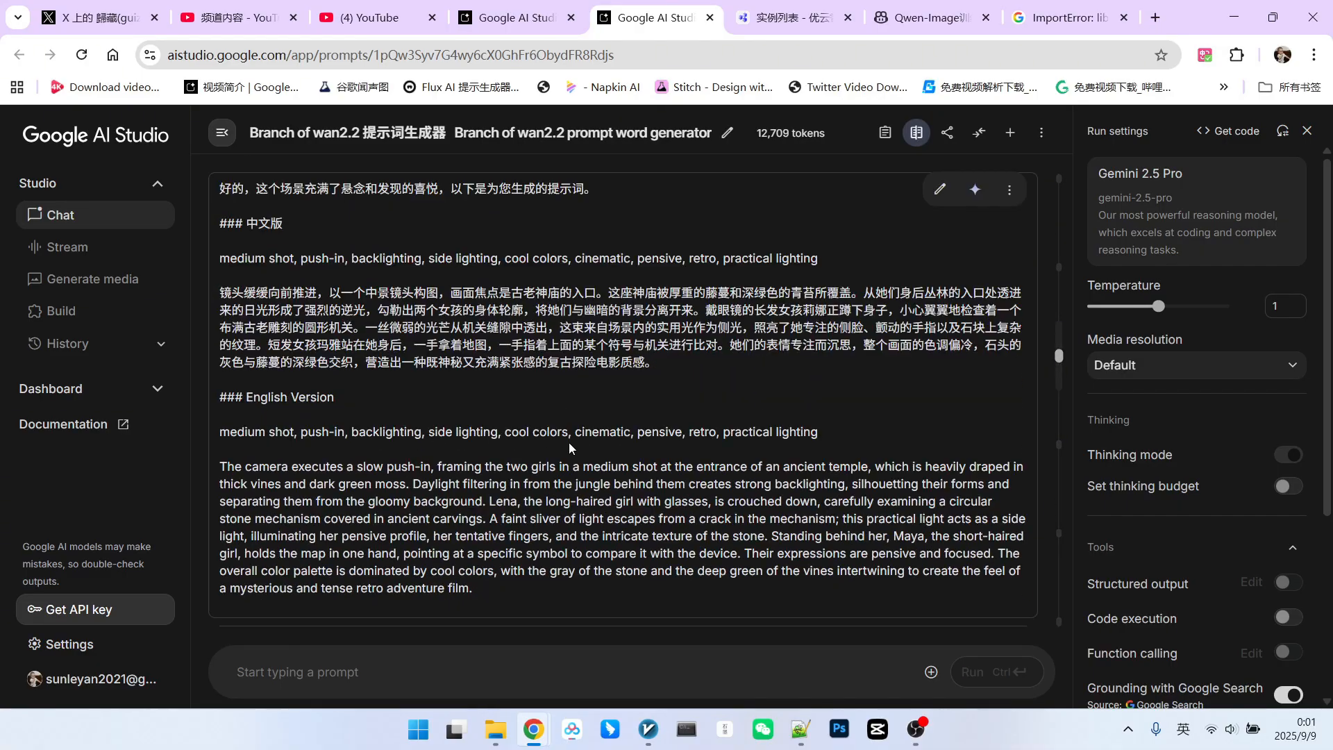
pyautogui.scroll(-5, 569, 448)
pyautogui.scroll(-5, 570, 447)
pyautogui.scroll(-3, 563, 449)
pyautogui.scroll(-3, 560, 448)
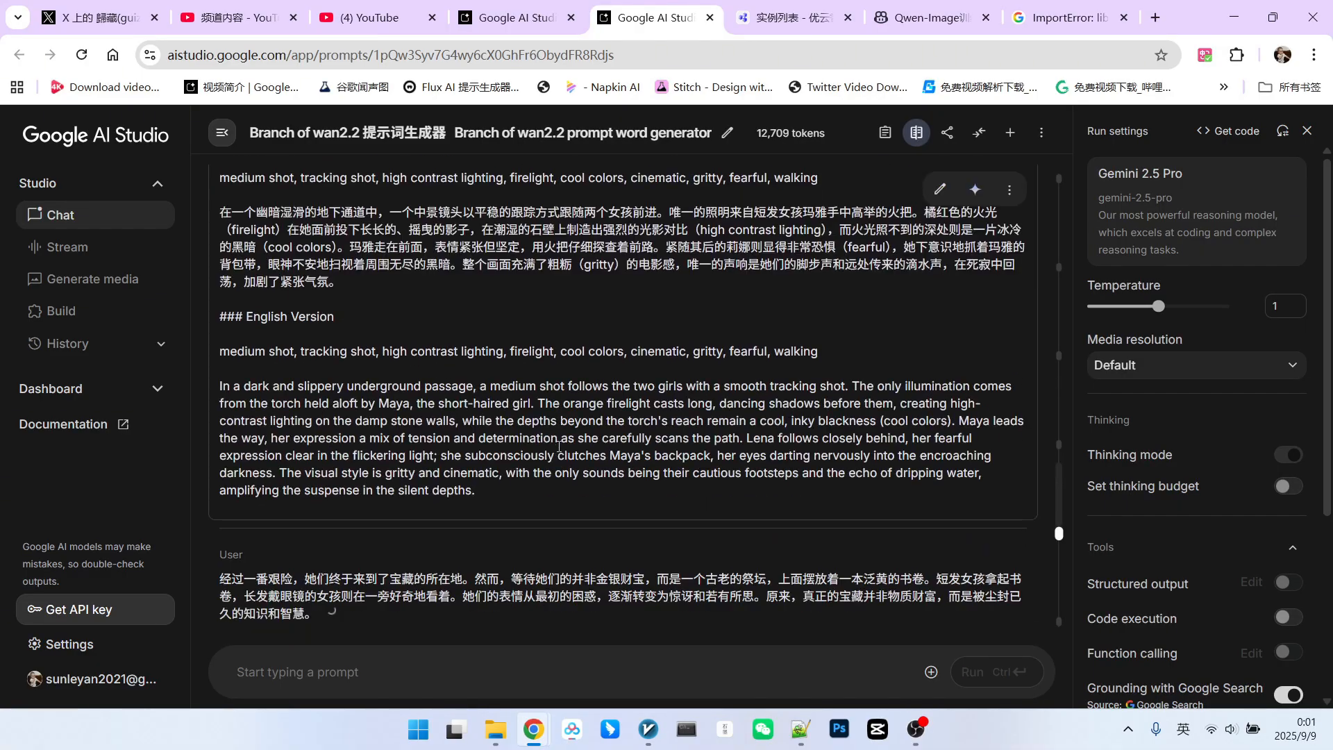
pyautogui.scroll(-3, 559, 448)
# Step: Bring the RunningHub workflow window to the front
pyautogui.click(533, 731)
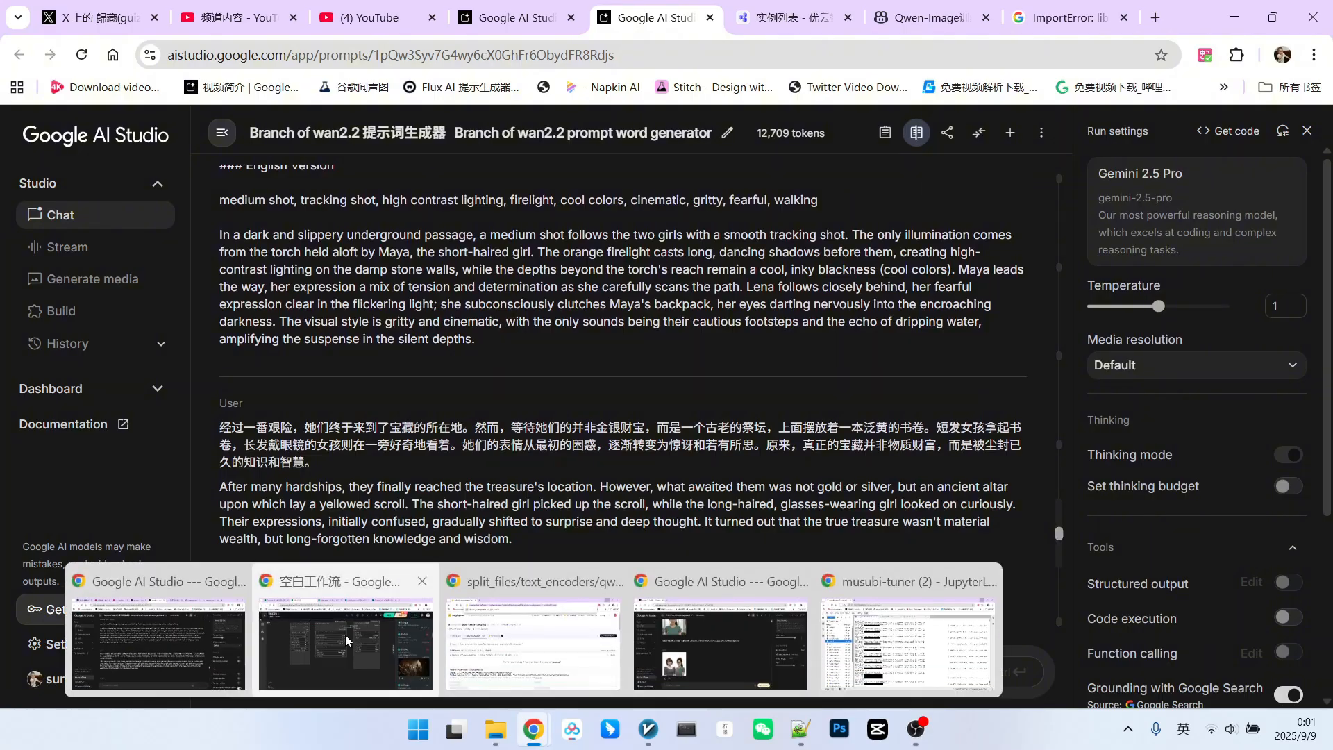
# Step: Check the wan2.2 i2v library clip preview, then switch to the 空白工作流 Foley workflow
pyautogui.click(345, 634)
pyautogui.scroll(3, 433, 473)
pyautogui.scroll(3, 556, 333)
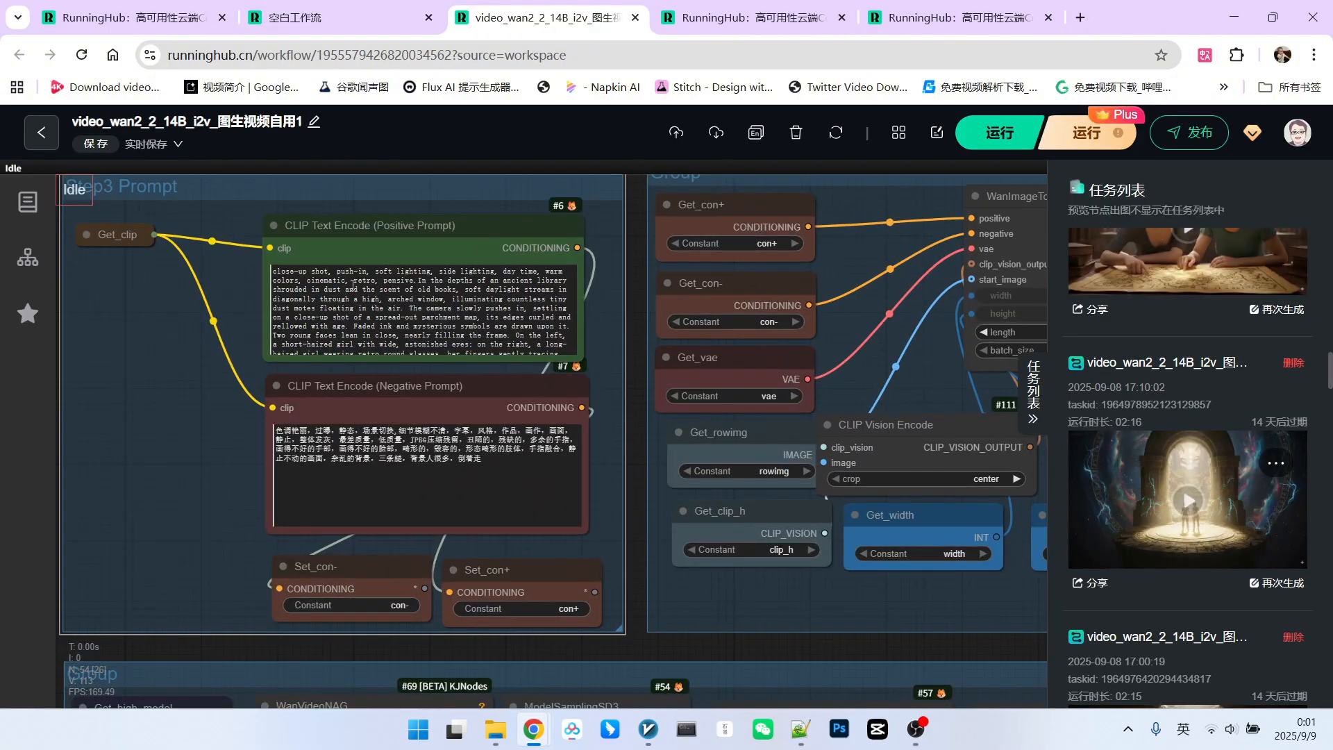
pyautogui.scroll(-3, 501, 343)
pyautogui.scroll(-4, 470, 364)
pyautogui.moveTo(189, 272)
pyautogui.mouseDown()
pyautogui.moveTo(447, 422)
pyautogui.moveTo(228, 350)
pyautogui.mouseUp()
pyautogui.scroll(3, 626, 417)
pyautogui.moveTo(876, 651); pyautogui.dragTo(639, 661)
pyautogui.scroll(-3, 615, 654)
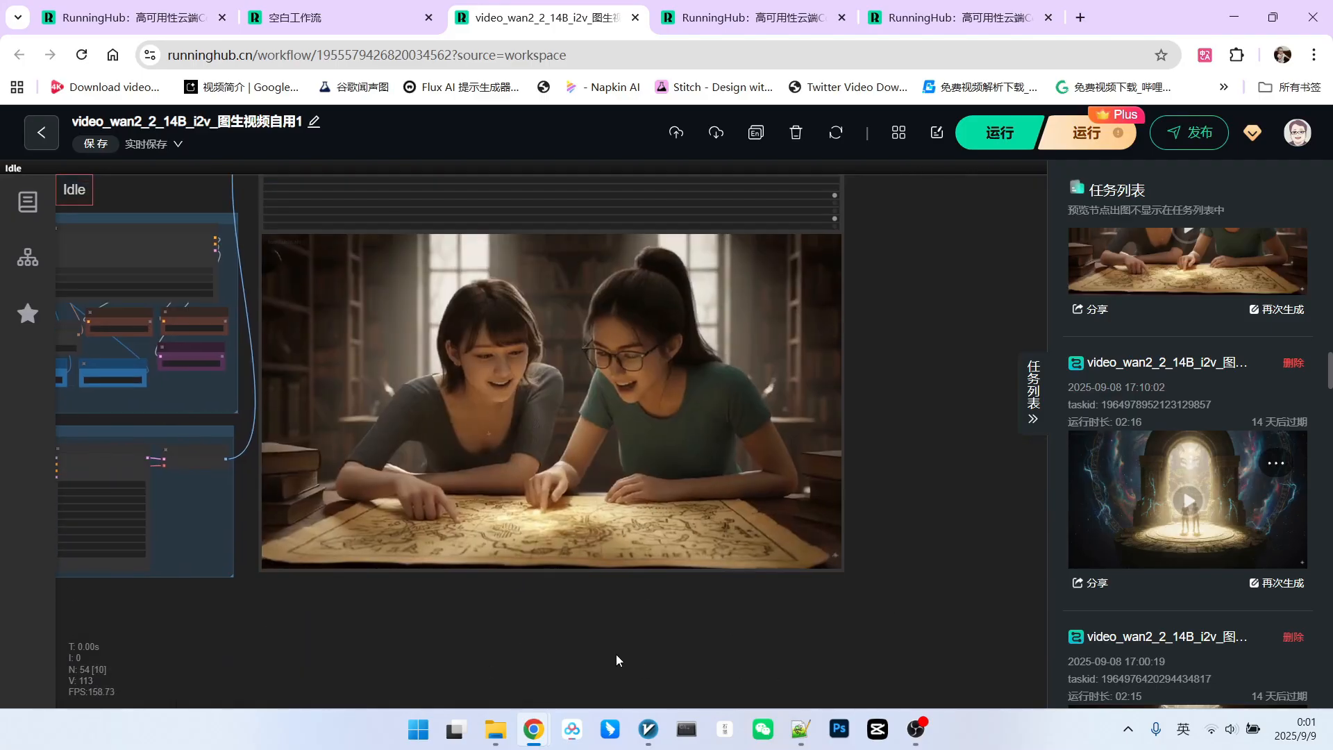
pyautogui.scroll(-3, 697, 405)
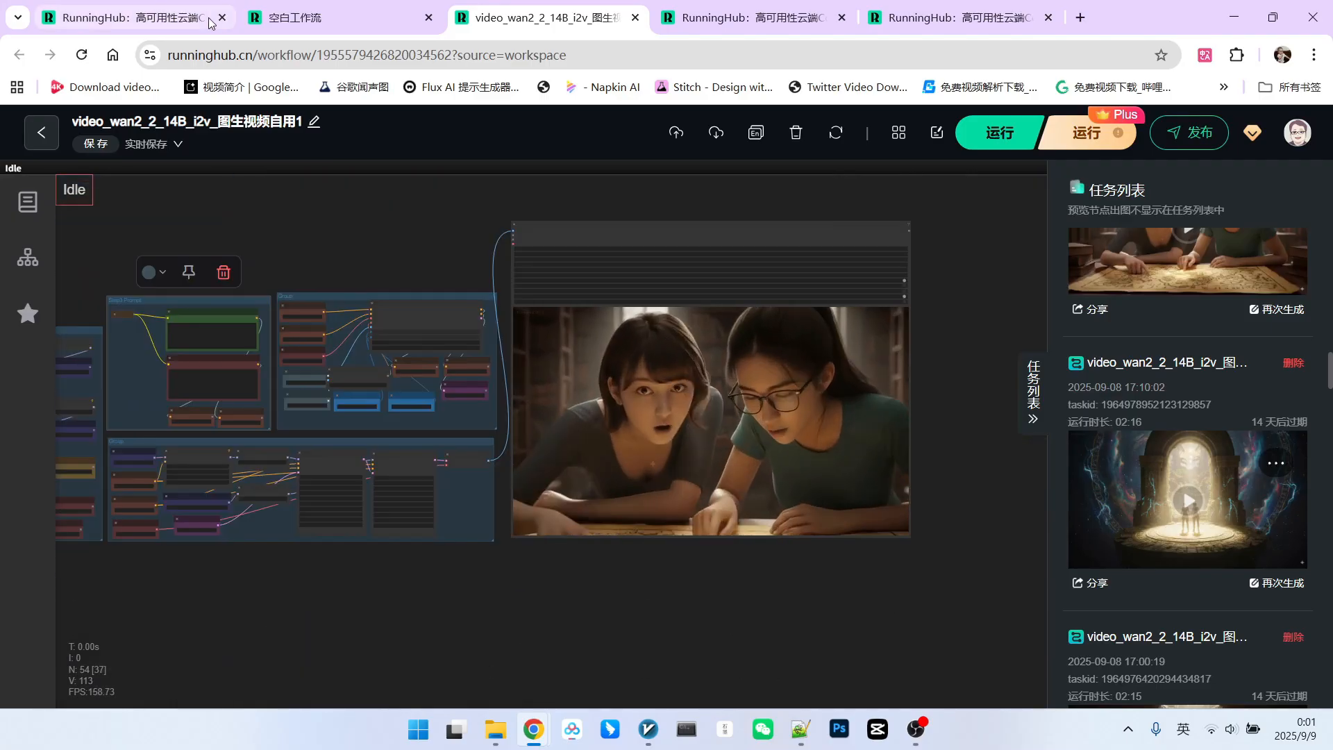
pyautogui.click(313, 17)
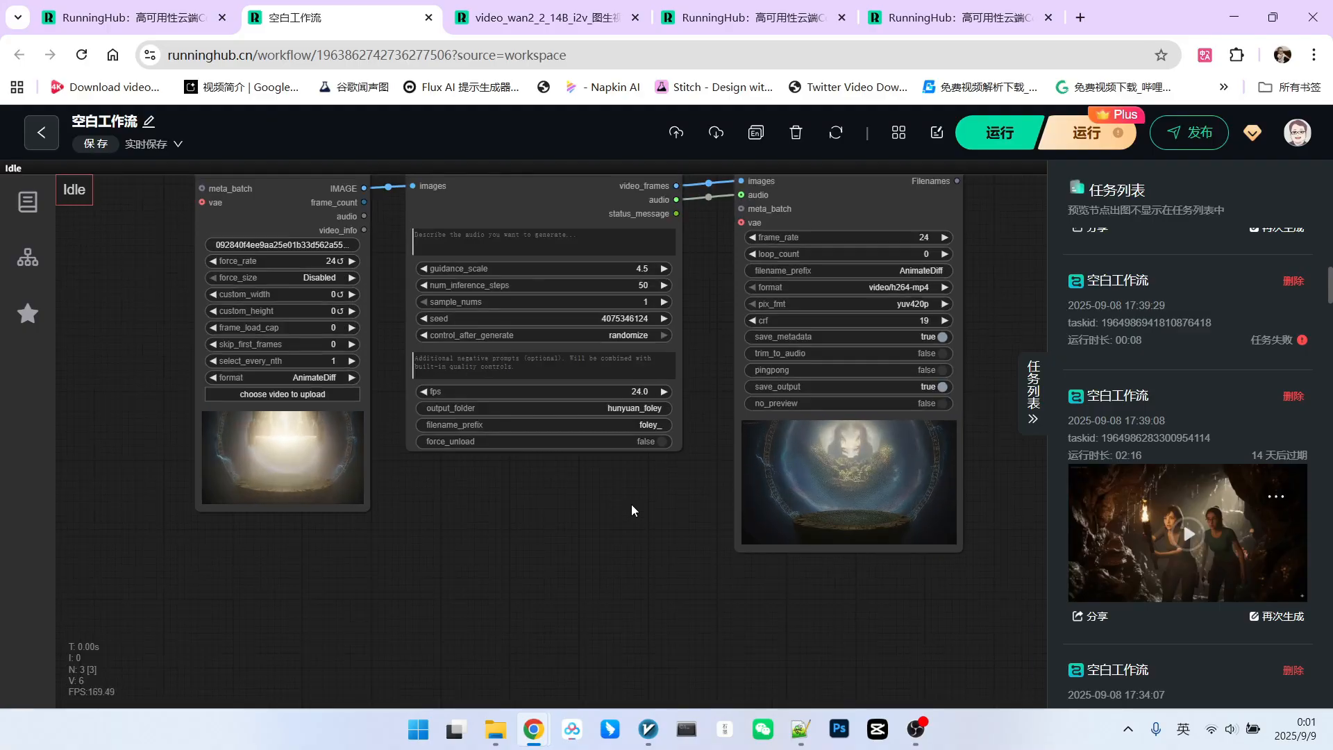
pyautogui.scroll(2, 610, 502)
pyautogui.moveTo(550, 584)
pyautogui.mouseDown()
pyautogui.moveTo(499, 534)
pyautogui.moveTo(459, 543)
pyautogui.mouseUp()
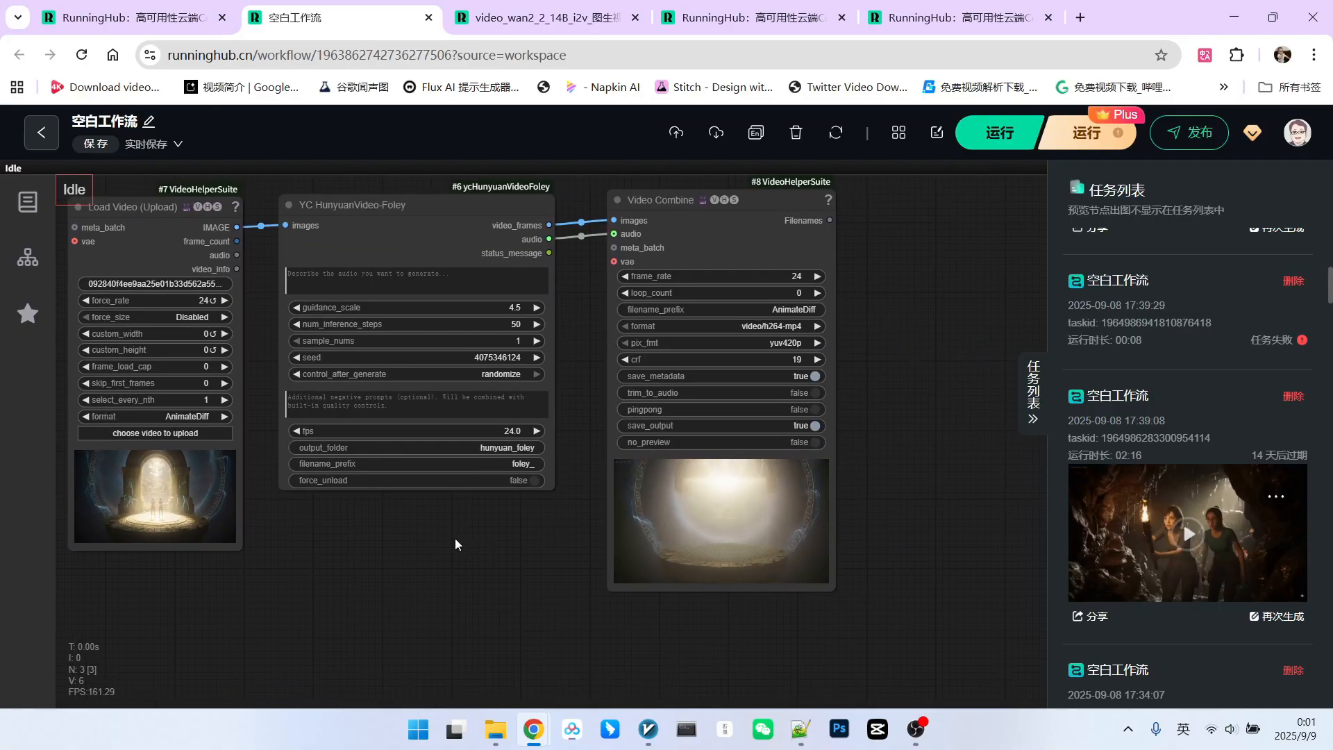
pyautogui.scroll(-2, 448, 531)
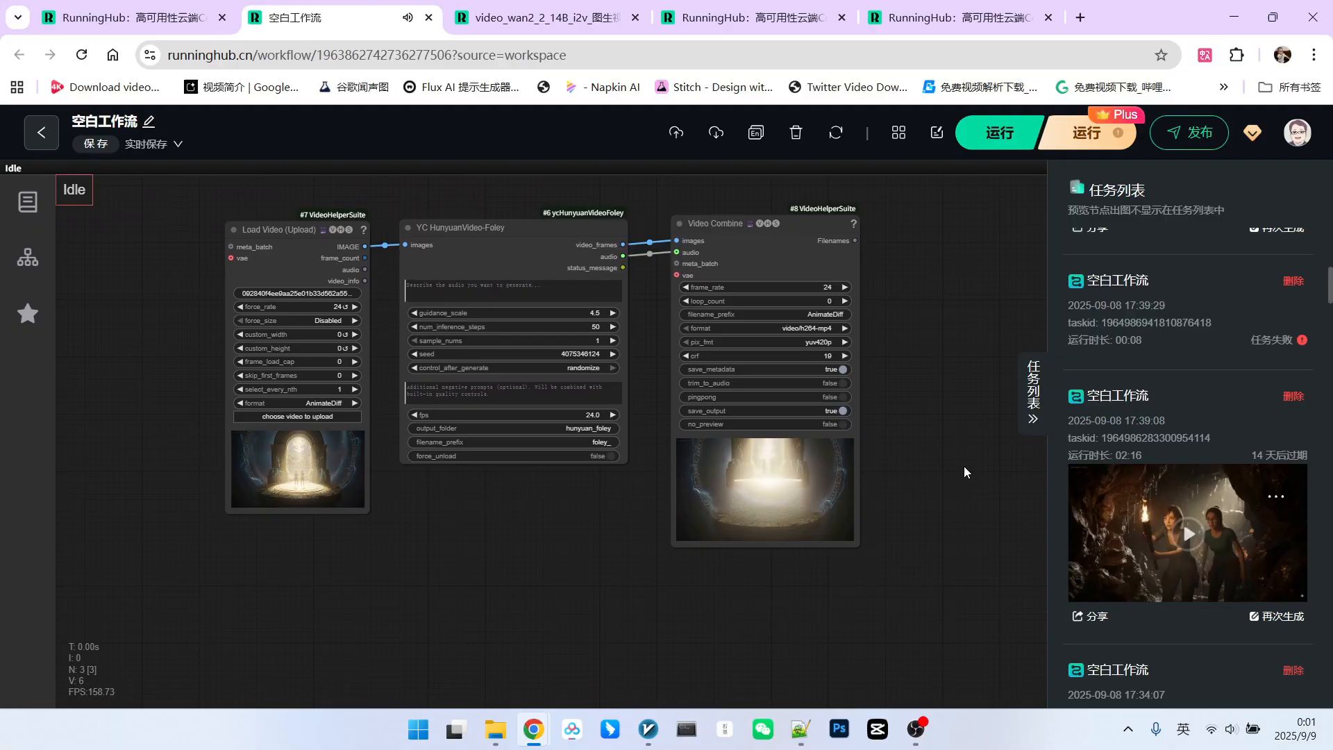